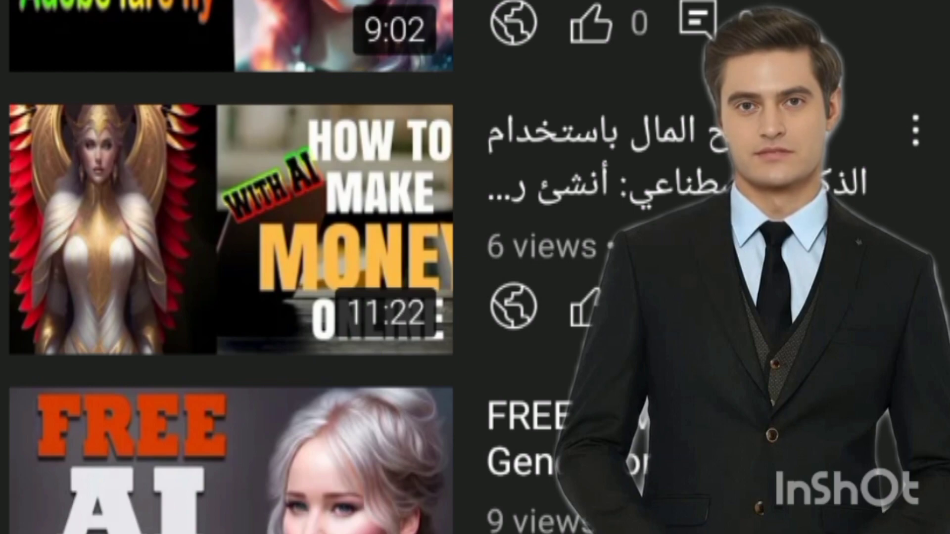
Browse the channel's list of uploaded AI tutorial videos.
scroll(230, 267, down, 15)
scroll(231, 267, down, 10)
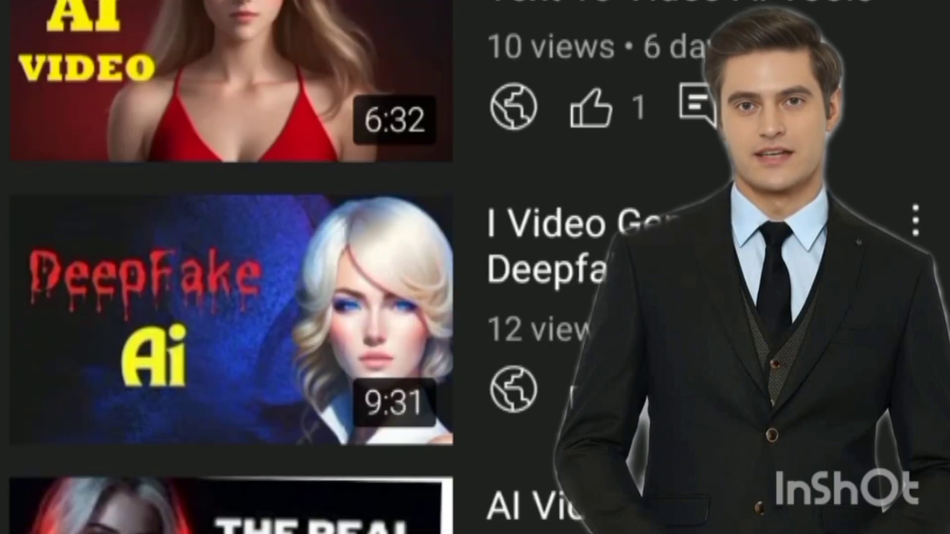
scroll(231, 267, down, 10)
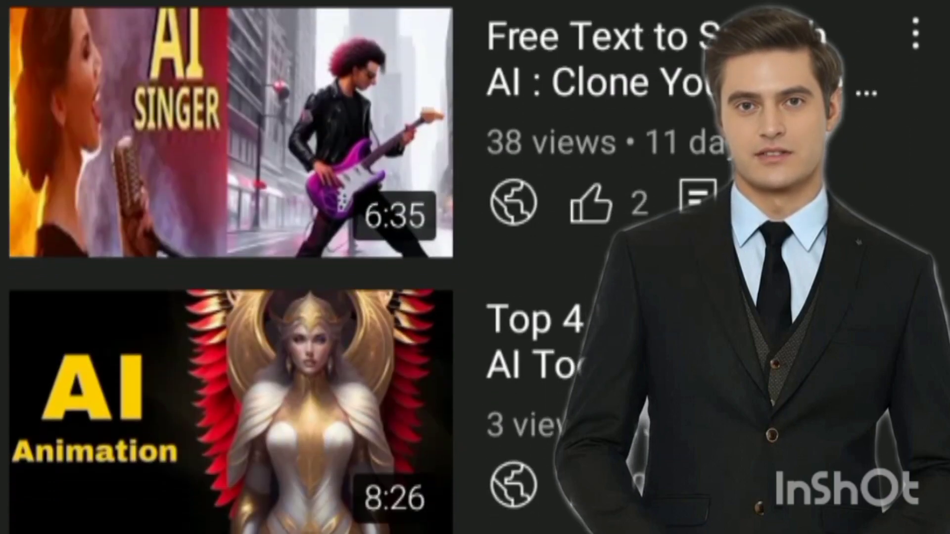
scroll(231, 267, down, 5)
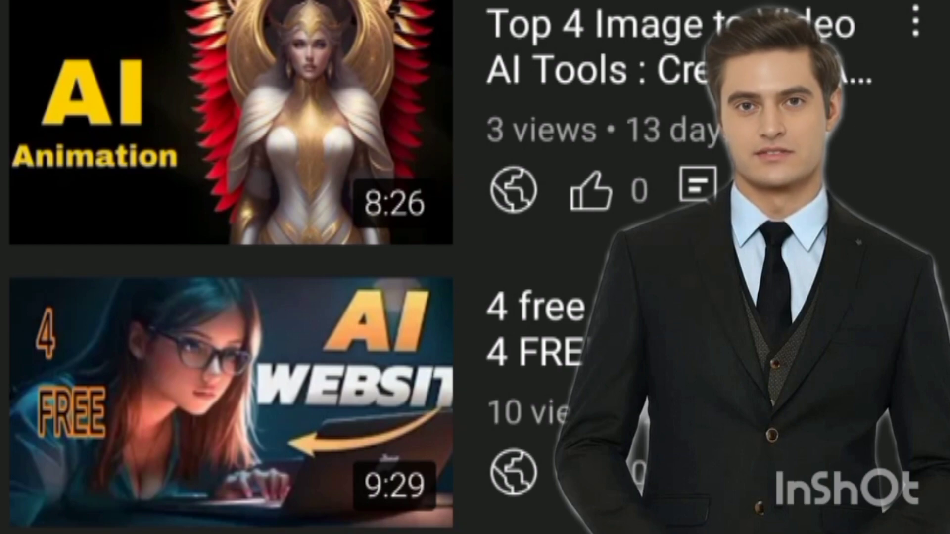
scroll(231, 267, up, 15)
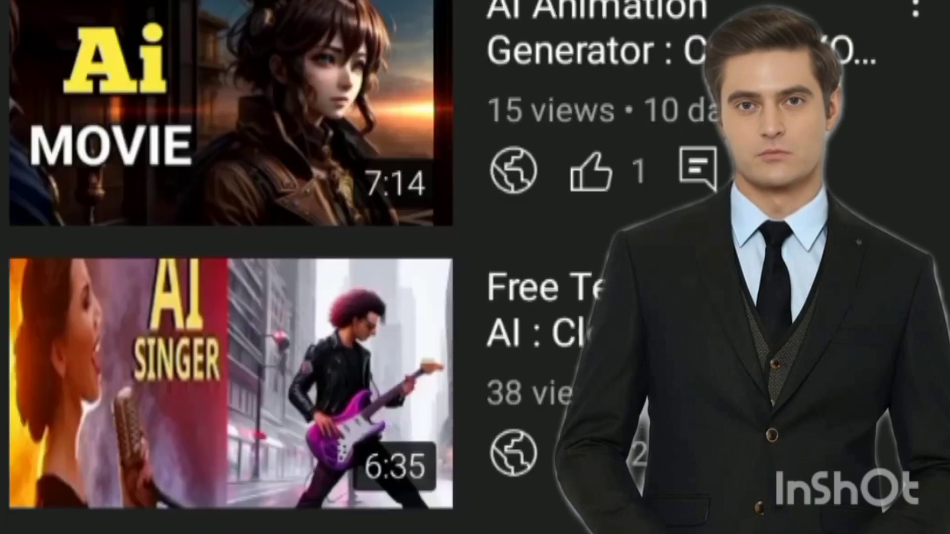
scroll(230, 268, up, 8)
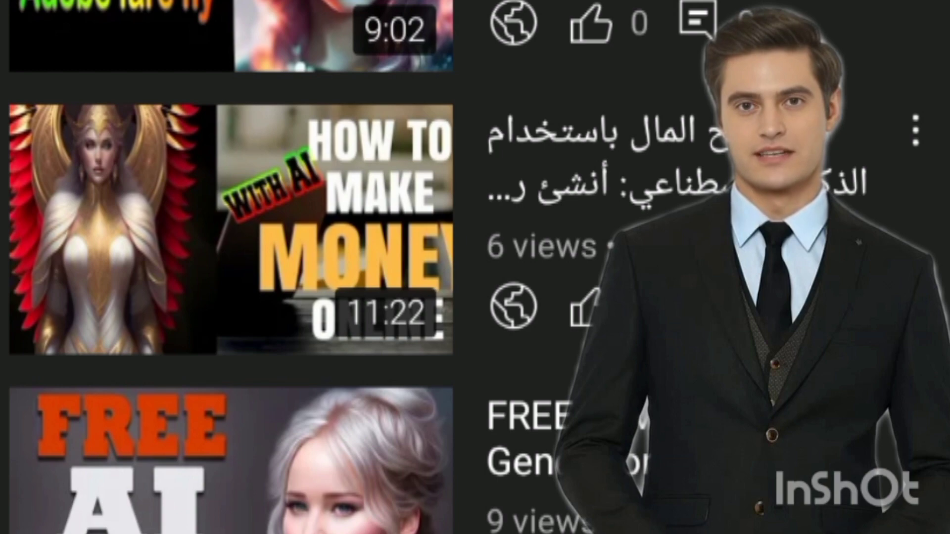
scroll(475, 267, down, 18)
scroll(476, 267, down, 5)
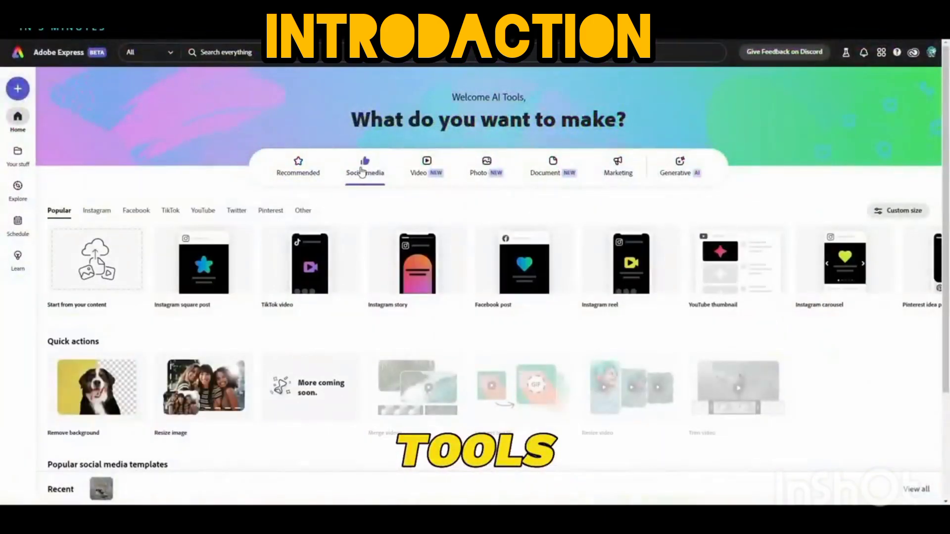
Switch to Adobe Express and look through the Social media, Video and Photo categories of the home page, including their templates.
scroll(445, 222, down, 3)
scroll(452, 228, up, 3)
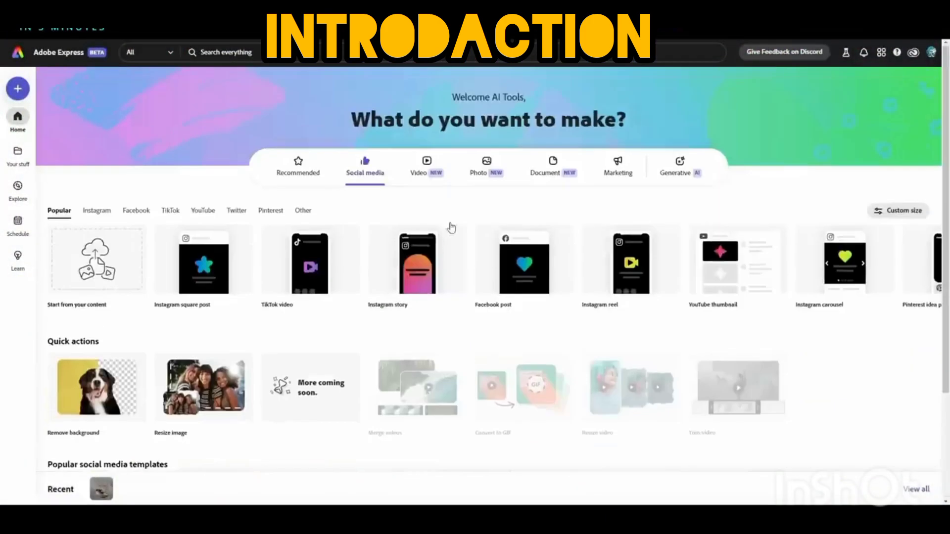
click(438, 175)
mouse_move(497, 236)
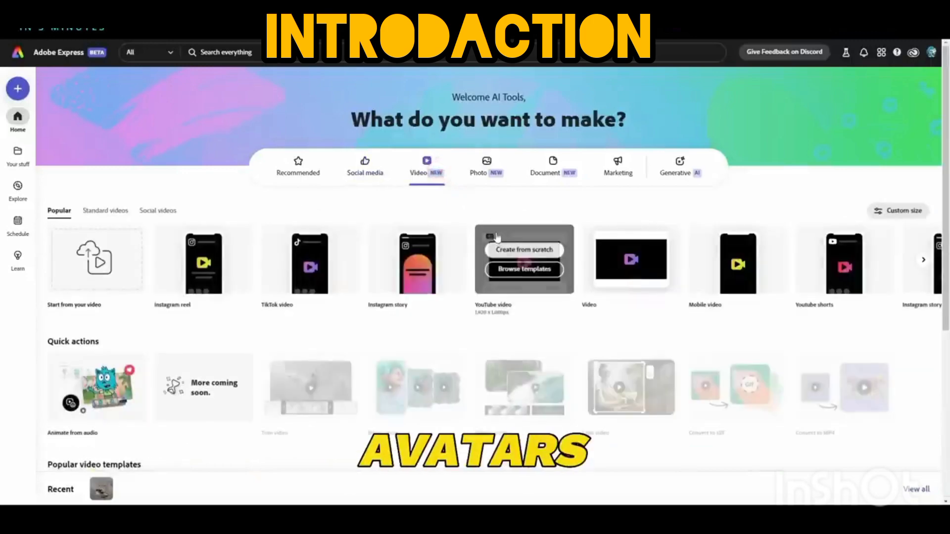
scroll(497, 239, down, 6)
scroll(498, 240, up, 5)
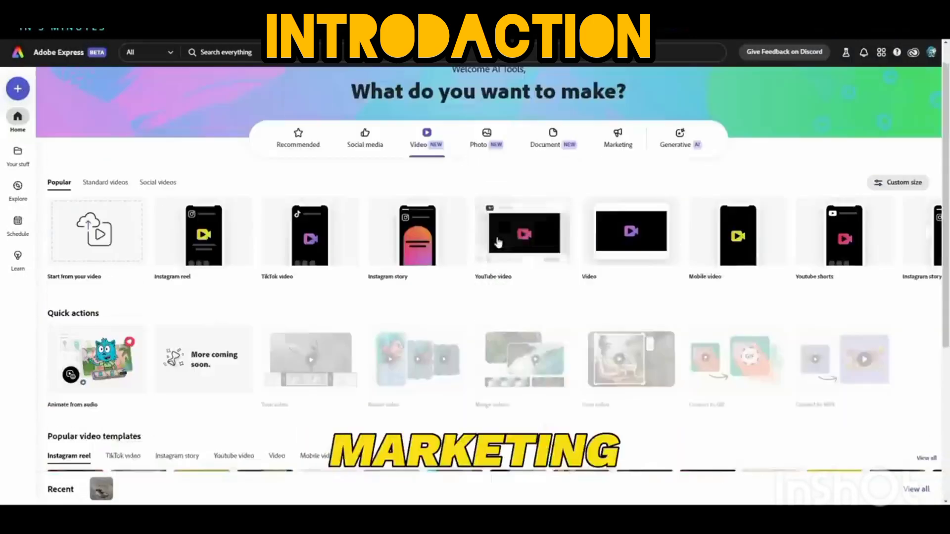
scroll(498, 243, up, 1)
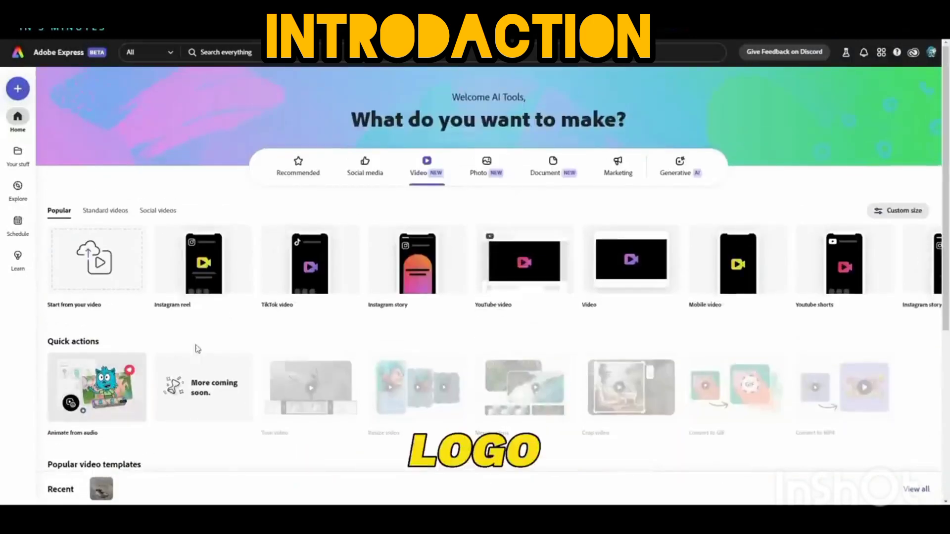
click(478, 179)
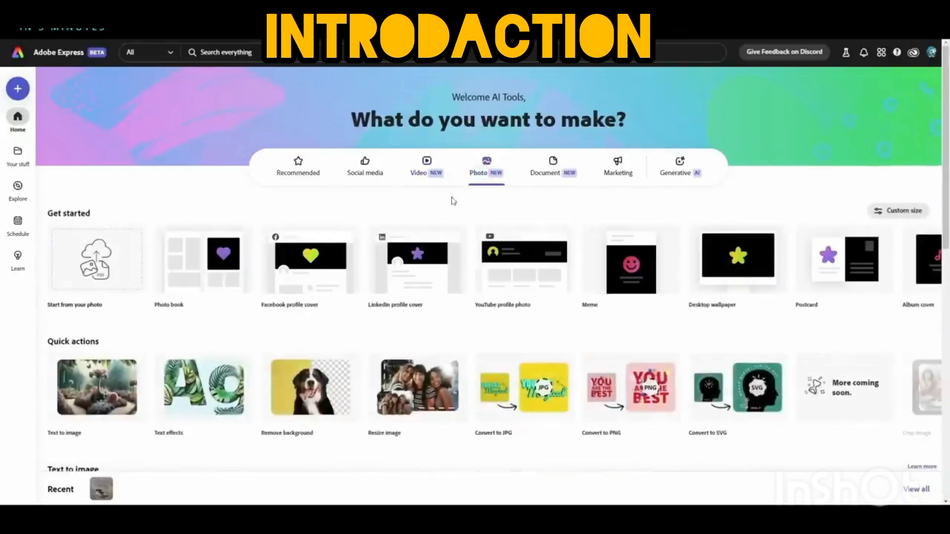
scroll(507, 302, down, 2)
scroll(506, 302, down, 10)
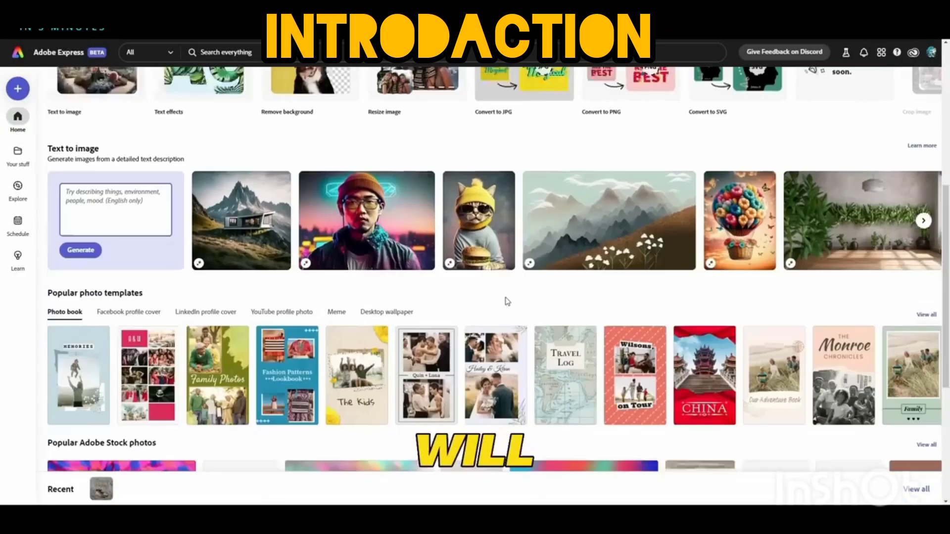
scroll(506, 300, up, 7)
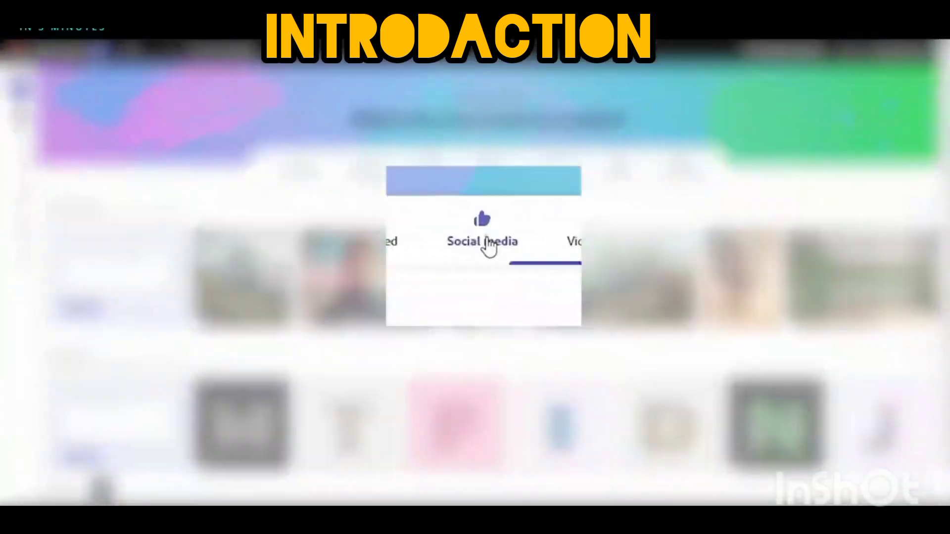
Start an Instagram square post from scratch from the Social media category.
click(368, 176)
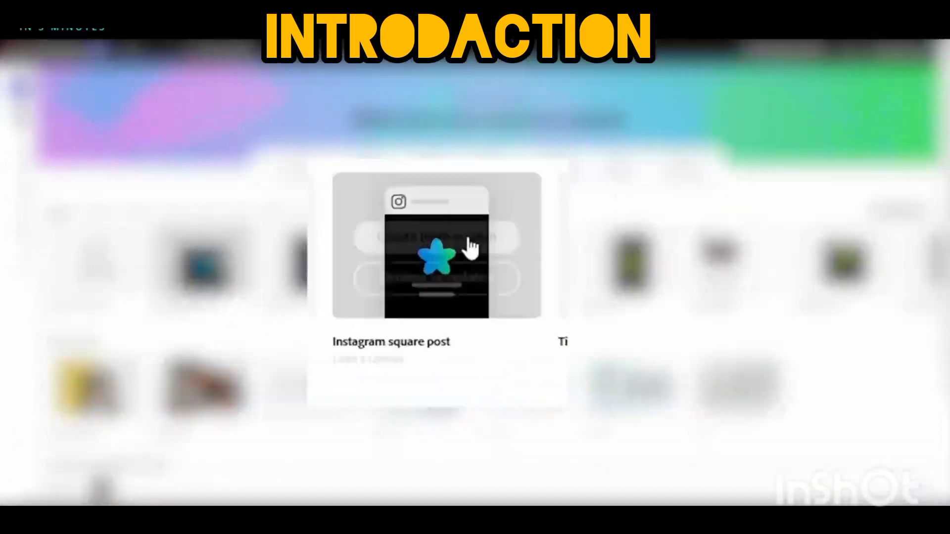
mouse_move(197, 256)
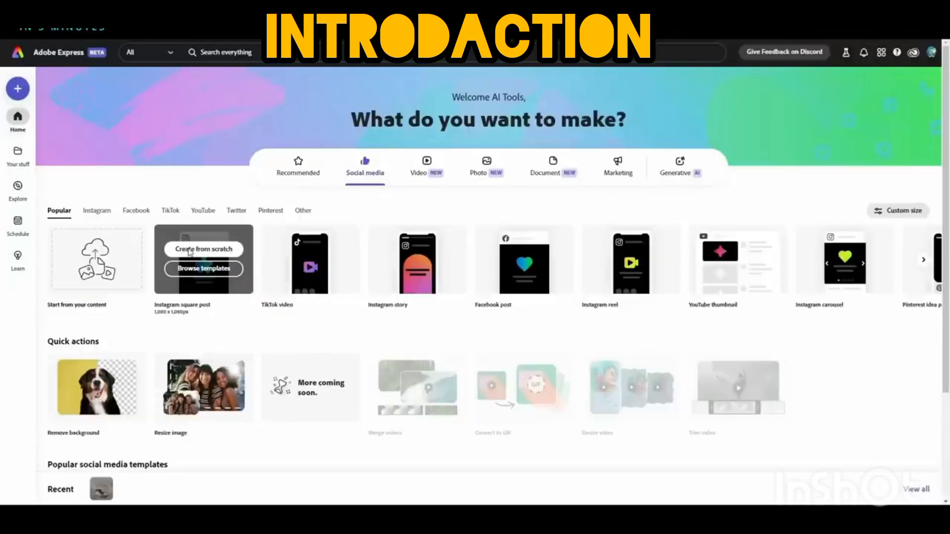
click(187, 251)
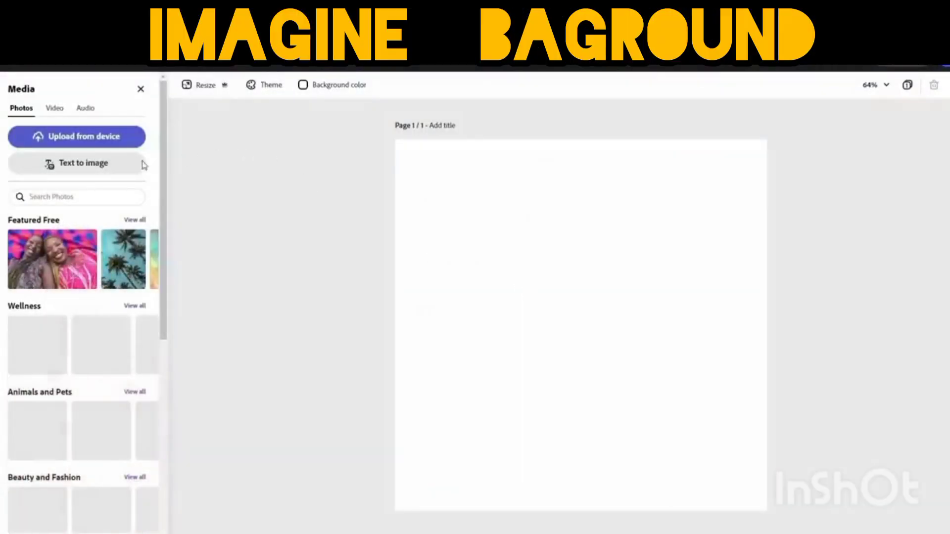
Add a square text-to-image frame to the page and describe it as "DARK ALIEN PLANET BACKGROUND".
click(95, 166)
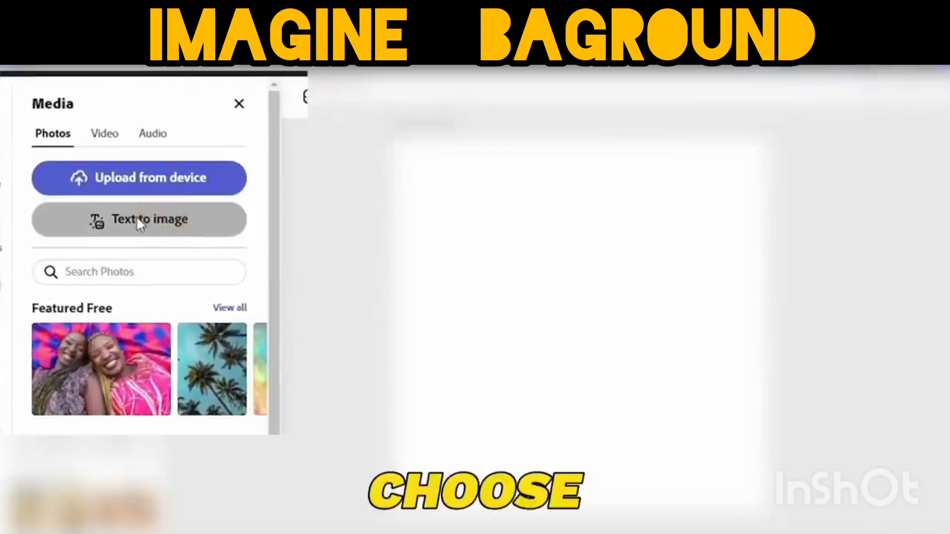
click(87, 295)
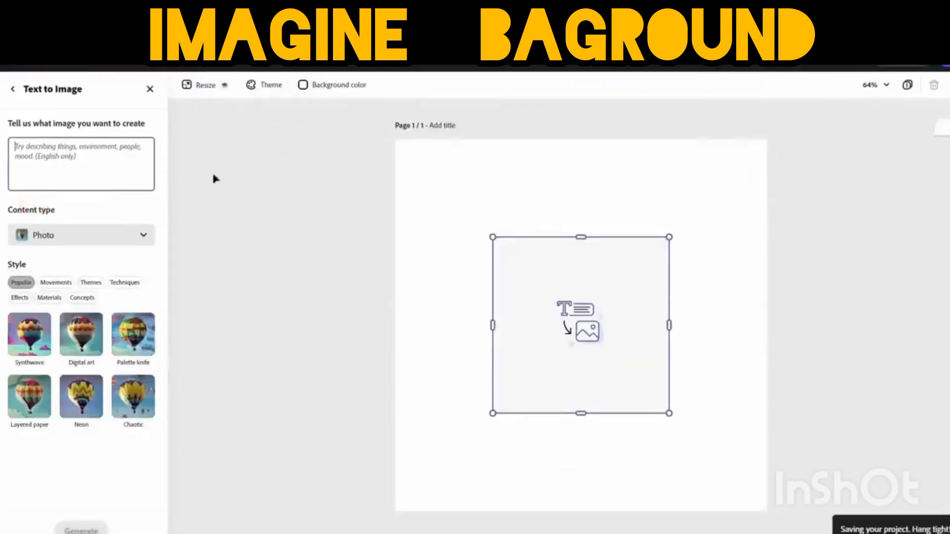
click(119, 160)
text(DARK)
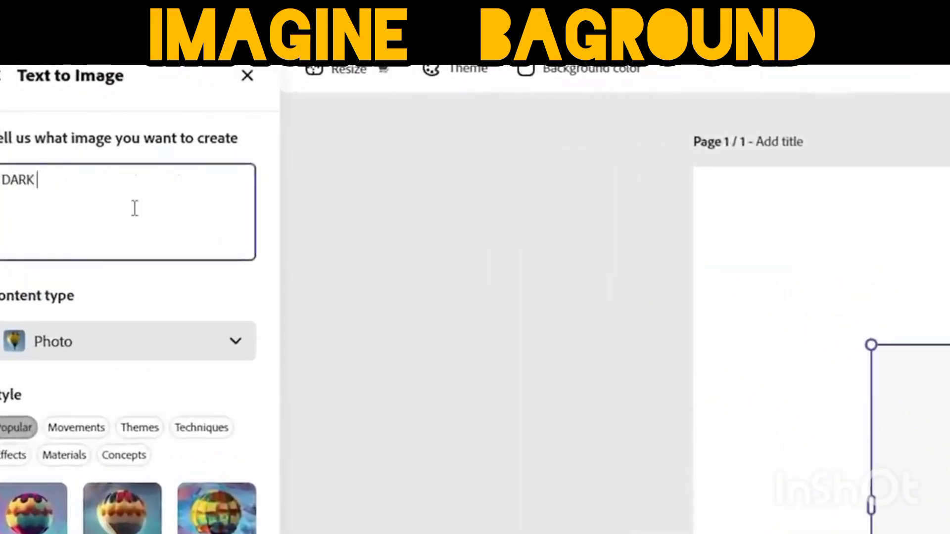
text( ALIEN PLANET BACKGROUND)
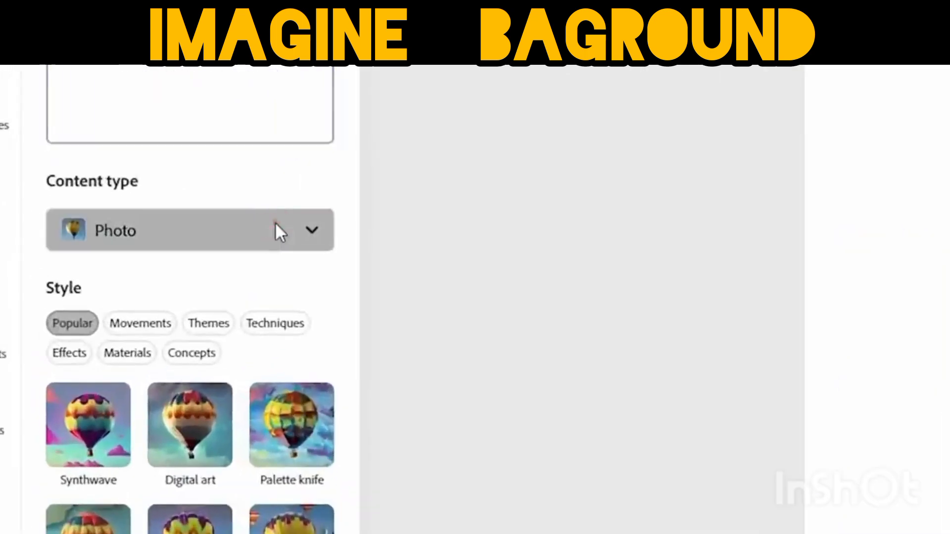
Choose Photo as the content type and generate the alien planet images without picking a style.
click(125, 232)
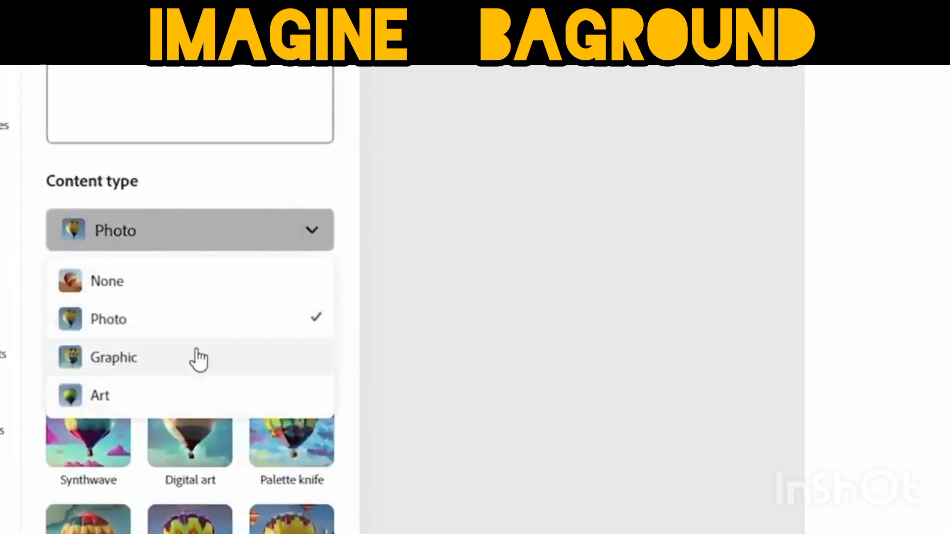
click(185, 321)
scroll(171, 346, down, 3)
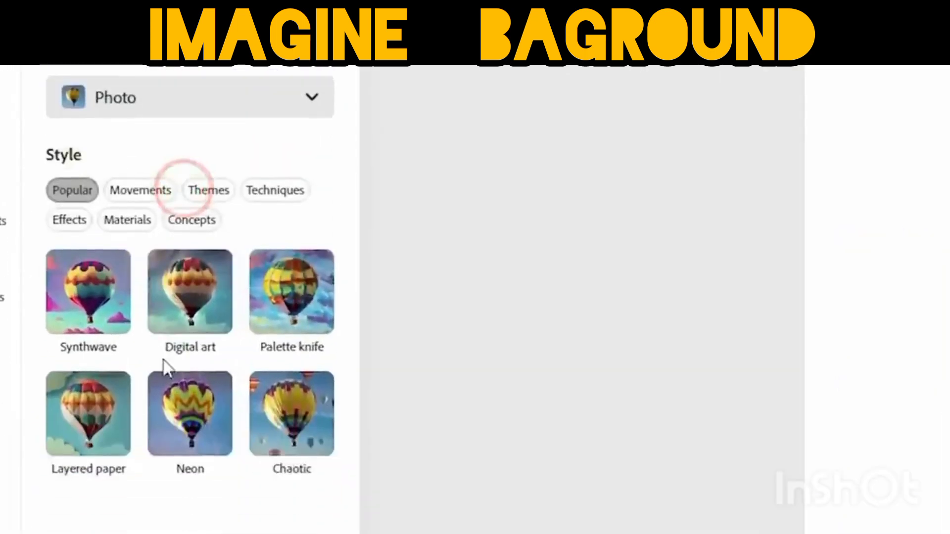
scroll(84, 387, down, 3)
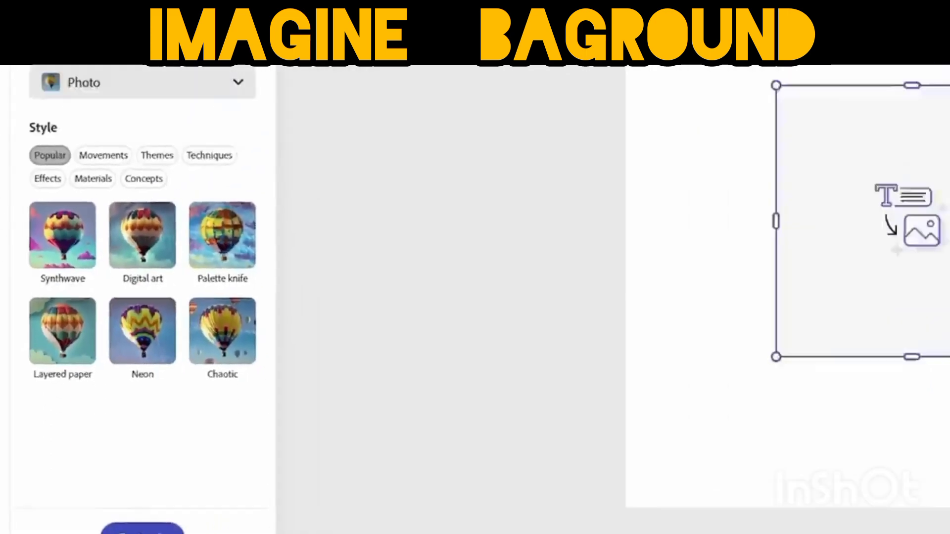
click(143, 529)
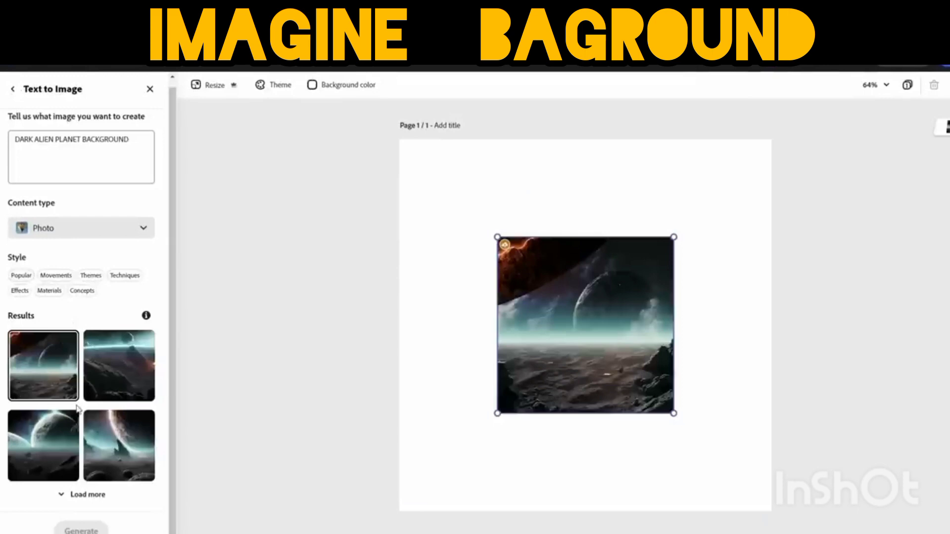
Load more alien planet results, compare the variations and choose the one with a large cratered planet beside a smaller one.
click(43, 436)
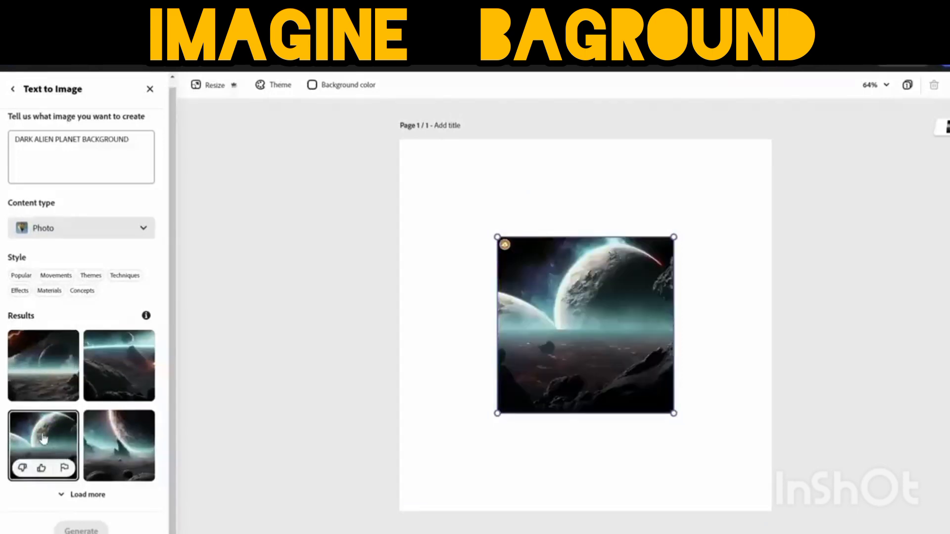
click(84, 495)
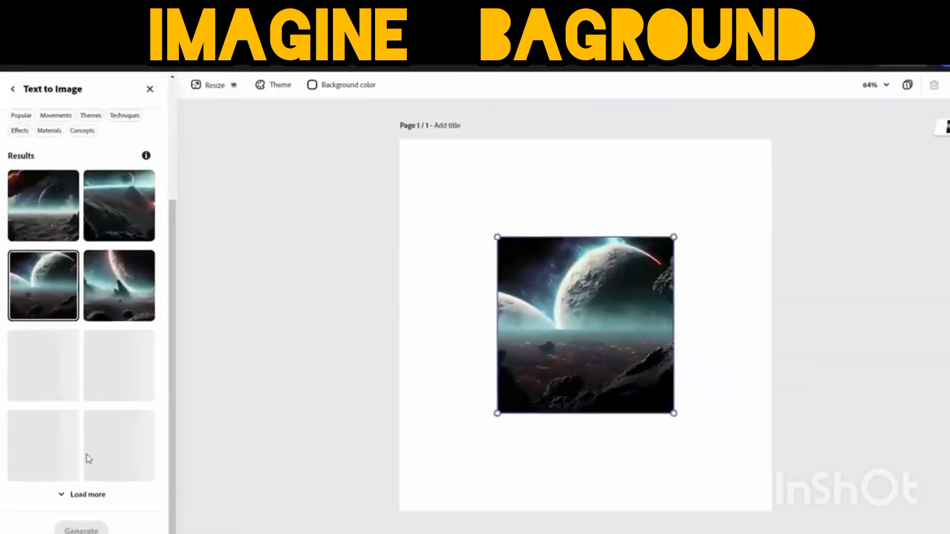
click(44, 369)
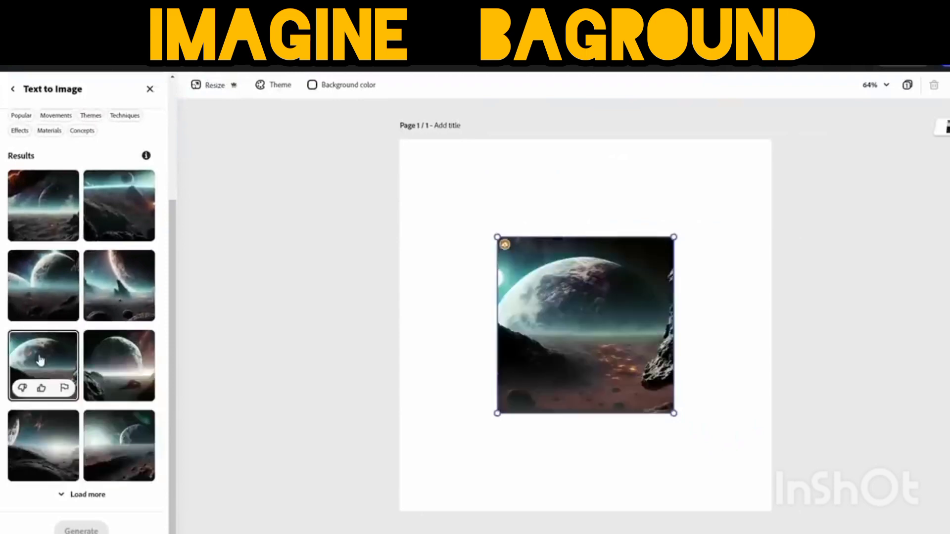
click(51, 442)
click(119, 446)
click(119, 287)
click(43, 286)
scroll(43, 282, up, 1)
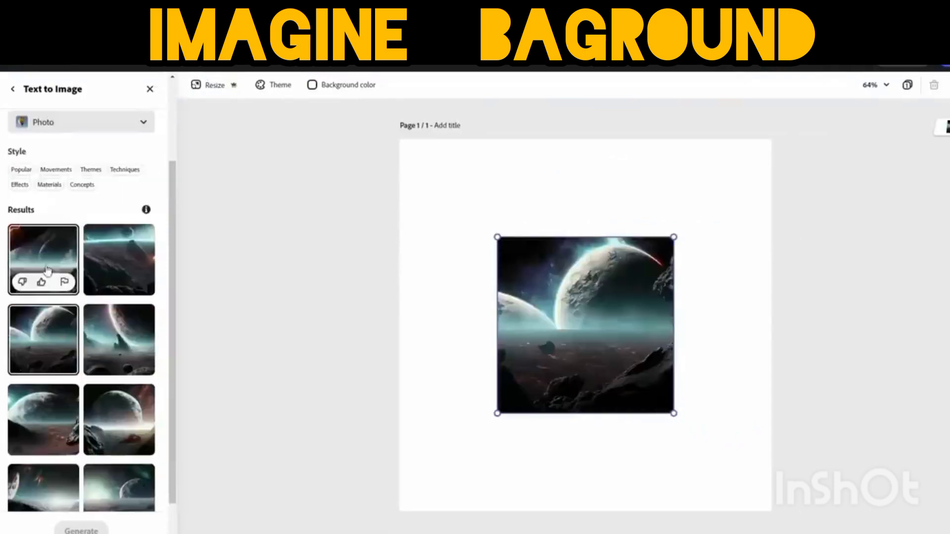
click(37, 410)
click(44, 342)
Return to the image options and set the chosen alien planet image as the page background.
scroll(148, 267, up, 2)
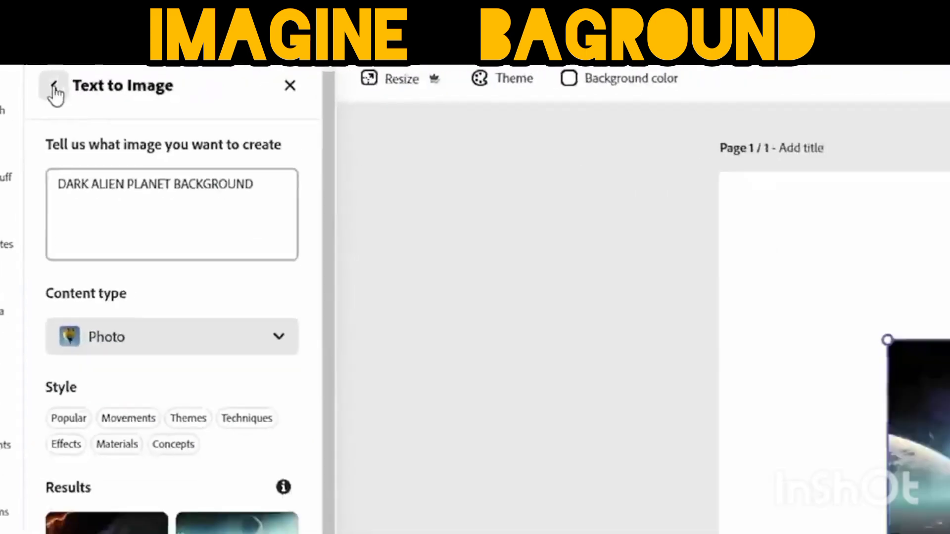
click(74, 83)
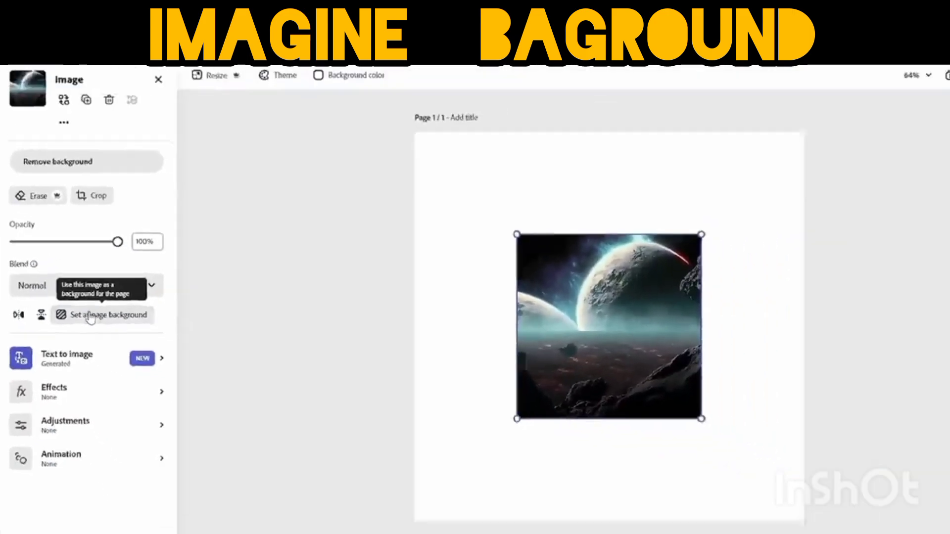
click(139, 328)
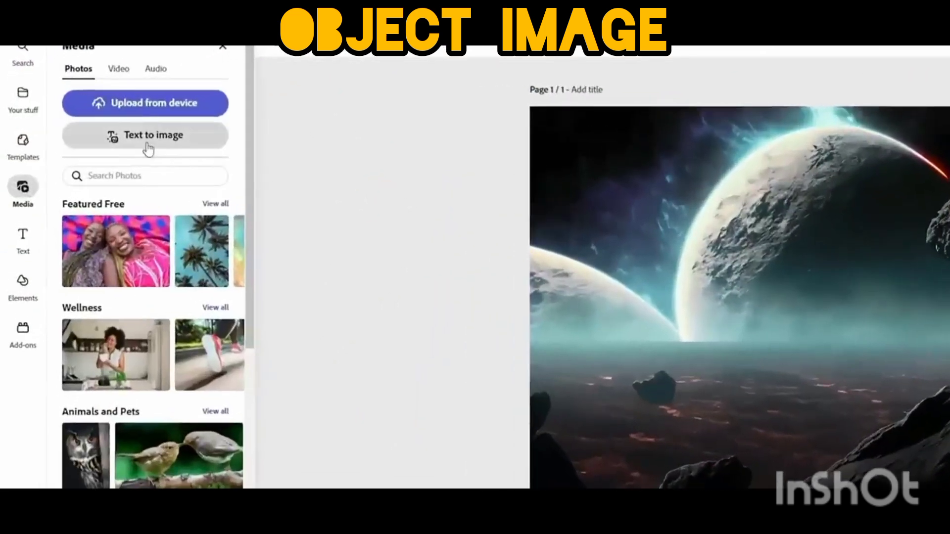
Add a square text-to-image frame and generate it from the prompt "FUTURISTIC BASKETBALL SHOES" with the Photo content type.
click(166, 137)
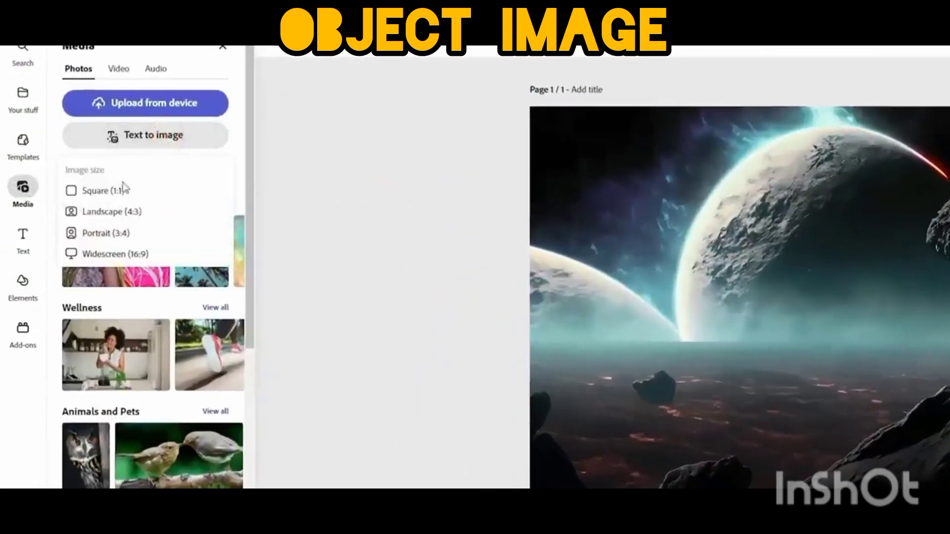
click(123, 188)
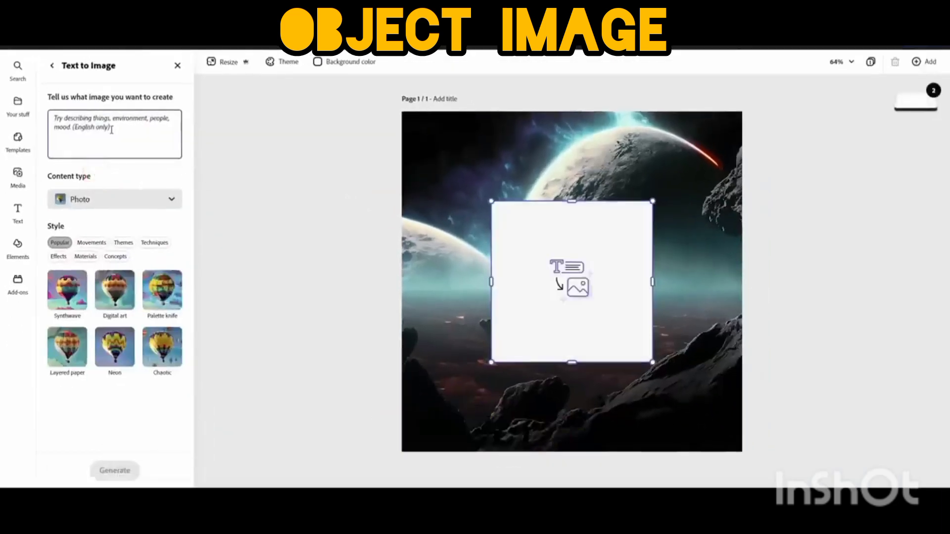
text(FUTURISTIC BASKETBALL SHOES)
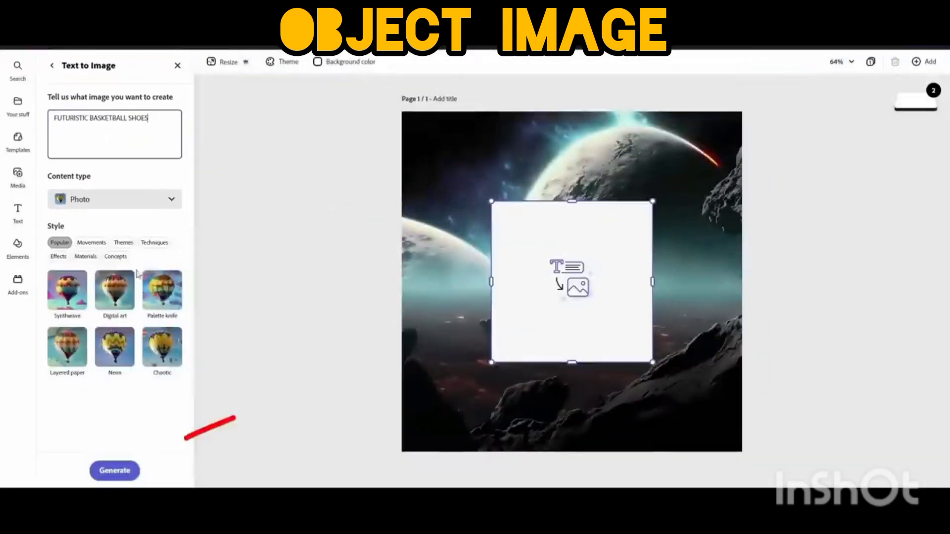
click(119, 473)
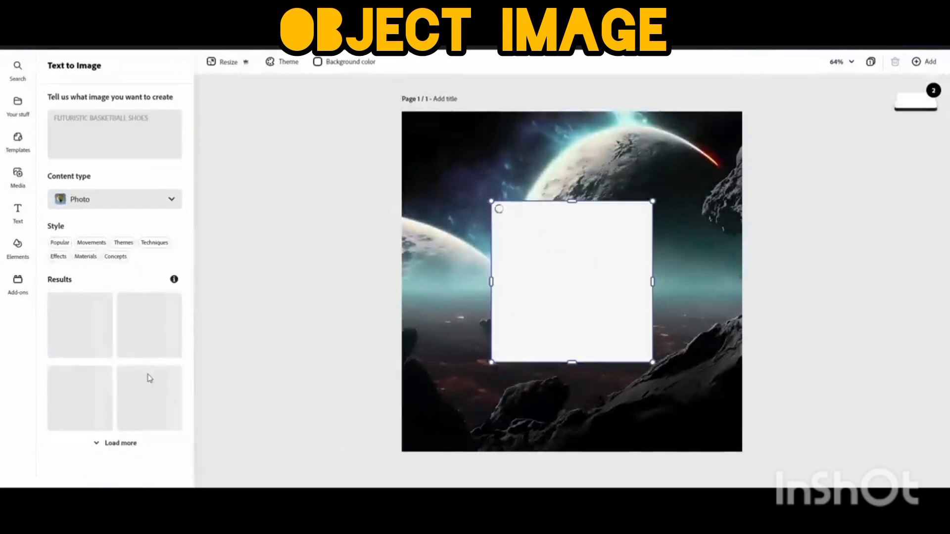
Load more futuristic basketball shoe results, compare the variations and keep the first one, the single pale sneaker with orange accents.
scroll(119, 406, down, 3)
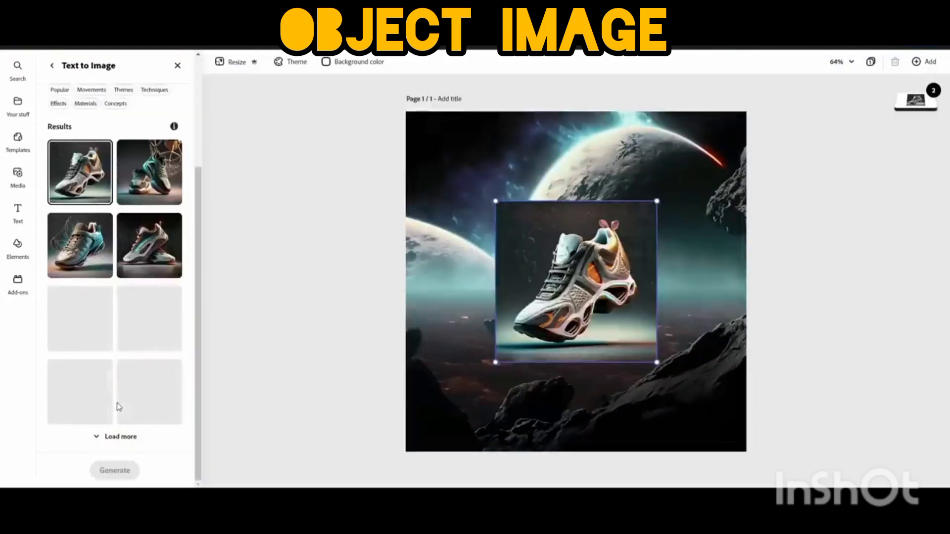
click(158, 379)
scroll(119, 347, up, 2)
click(81, 272)
Enlarge the shoe image, place it at the lower middle of the page and remove its background.
drag(496, 363, 445, 414)
drag(554, 350, 578, 389)
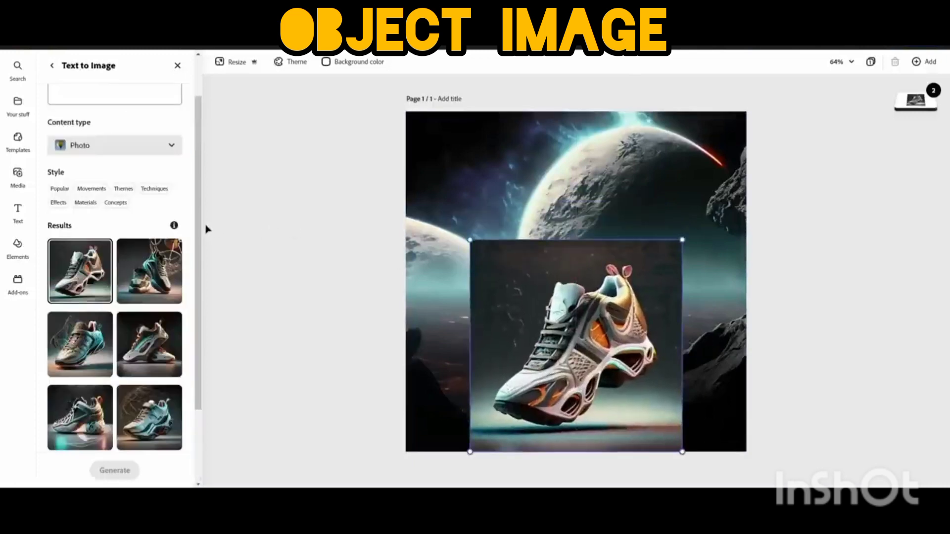
scroll(158, 228, up, 2)
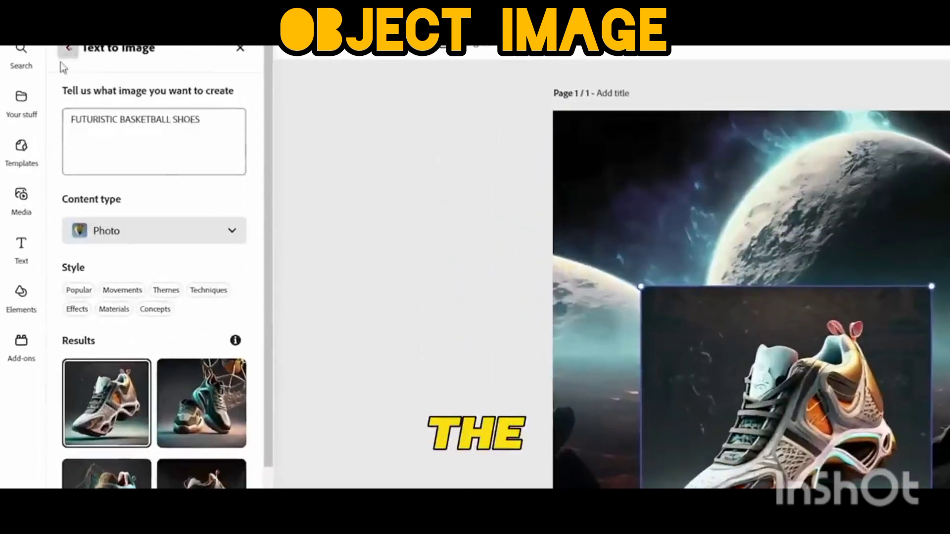
click(68, 48)
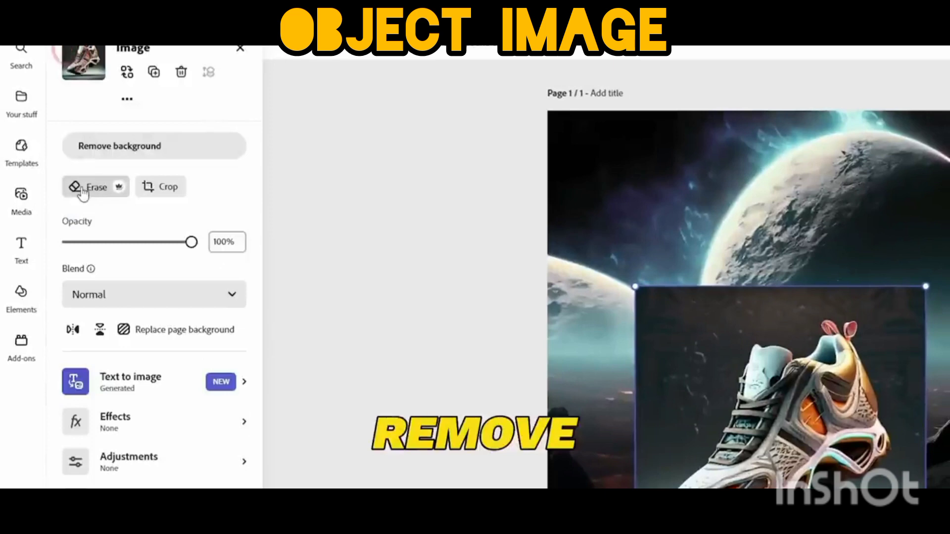
click(154, 146)
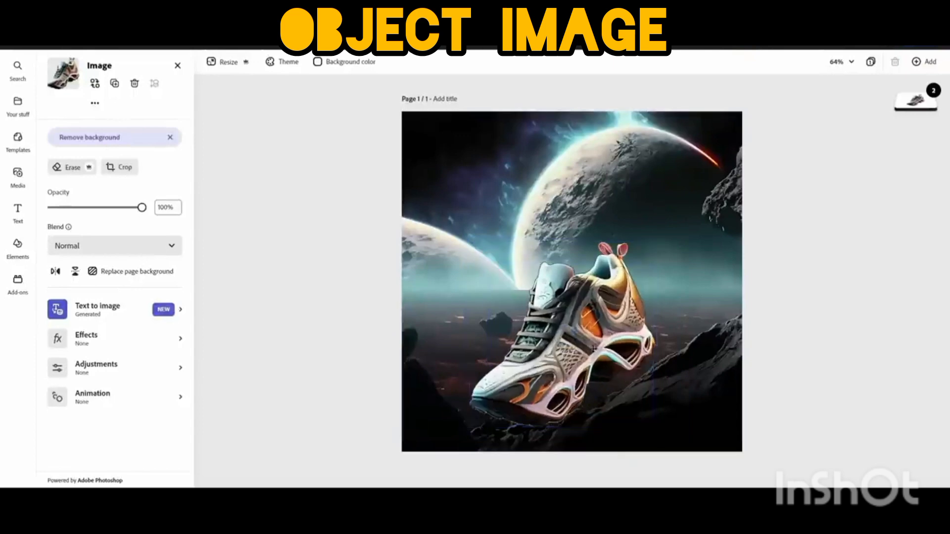
Compare Grayscale and duotone effects on the planet background, apply the Darken effect and adjust its intensity.
click(600, 204)
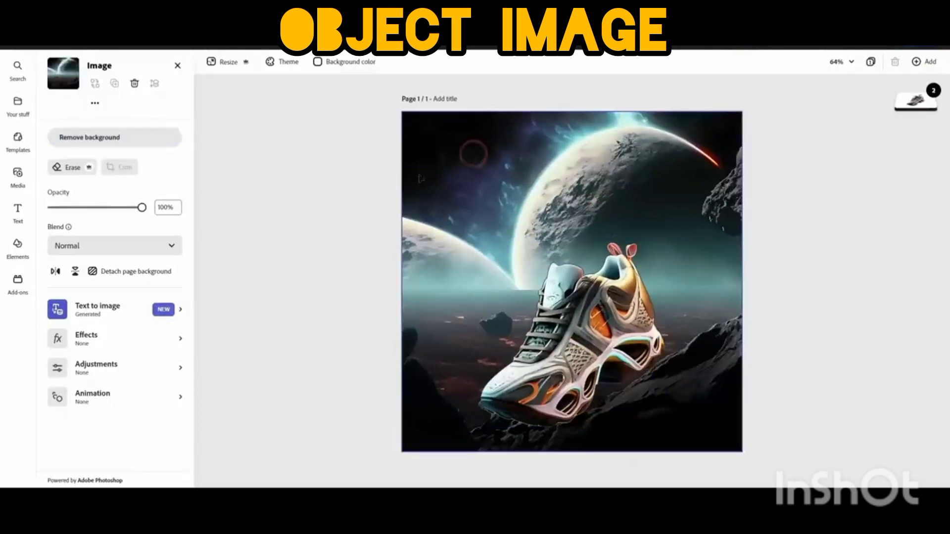
click(111, 346)
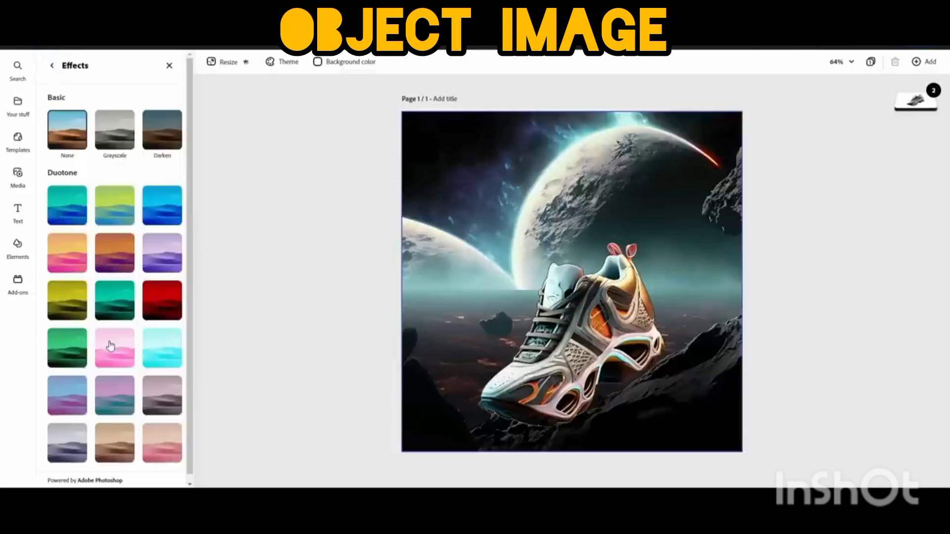
click(115, 125)
click(161, 129)
click(67, 436)
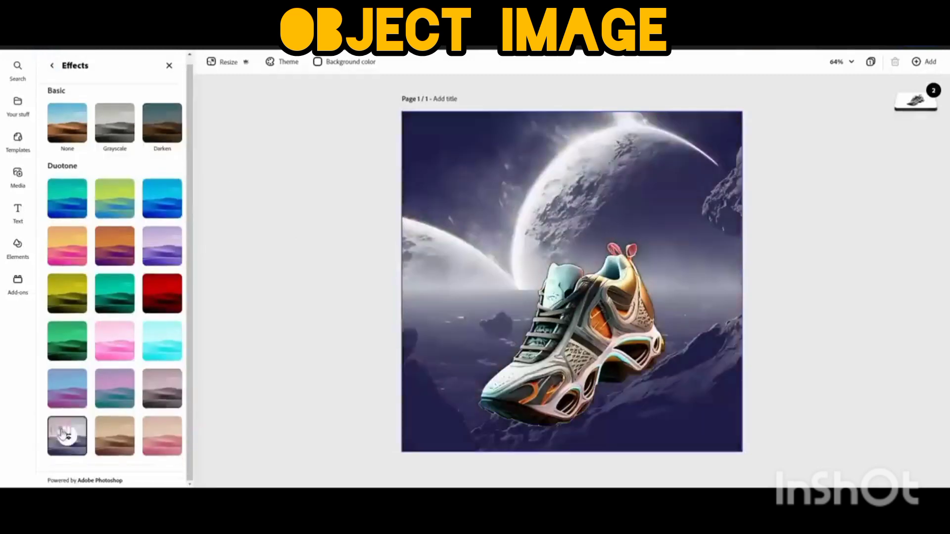
click(101, 127)
click(161, 132)
click(108, 143)
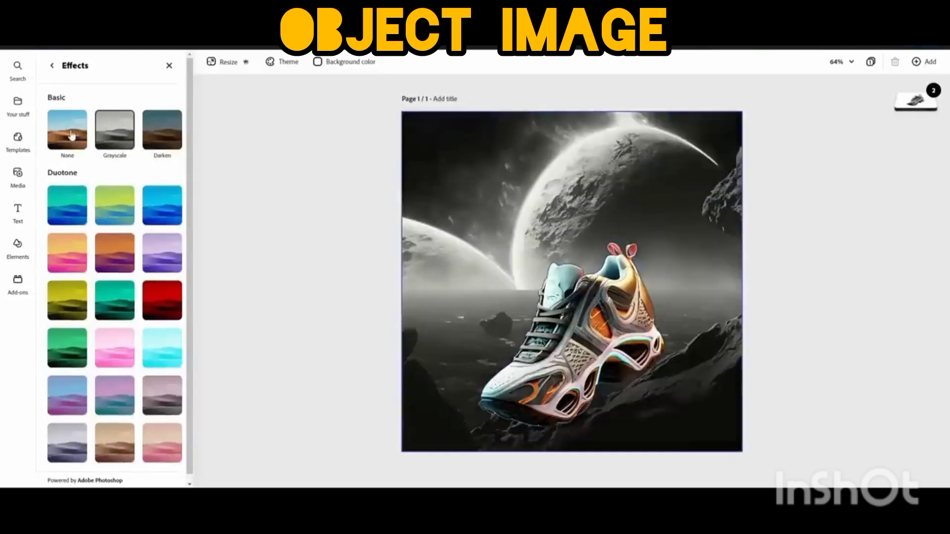
click(158, 127)
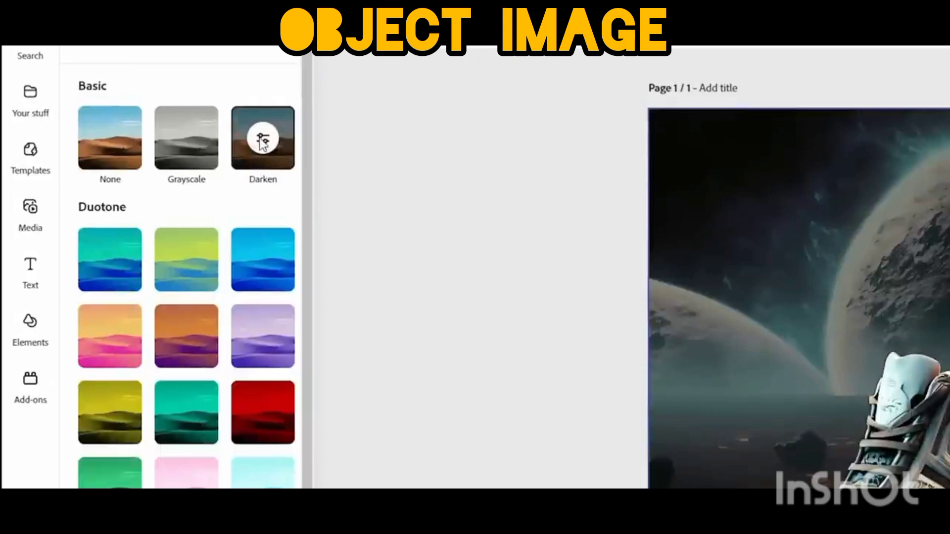
click(263, 143)
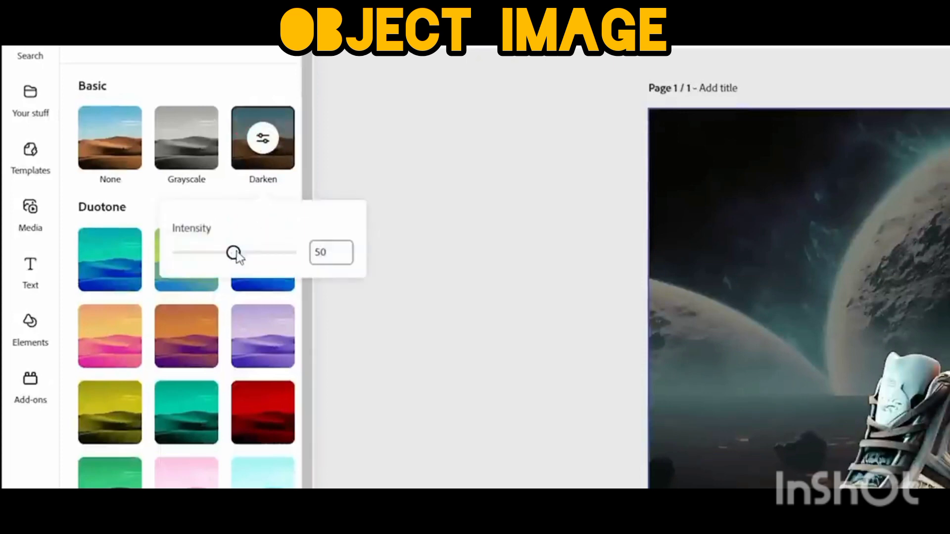
drag(236, 253, 242, 251)
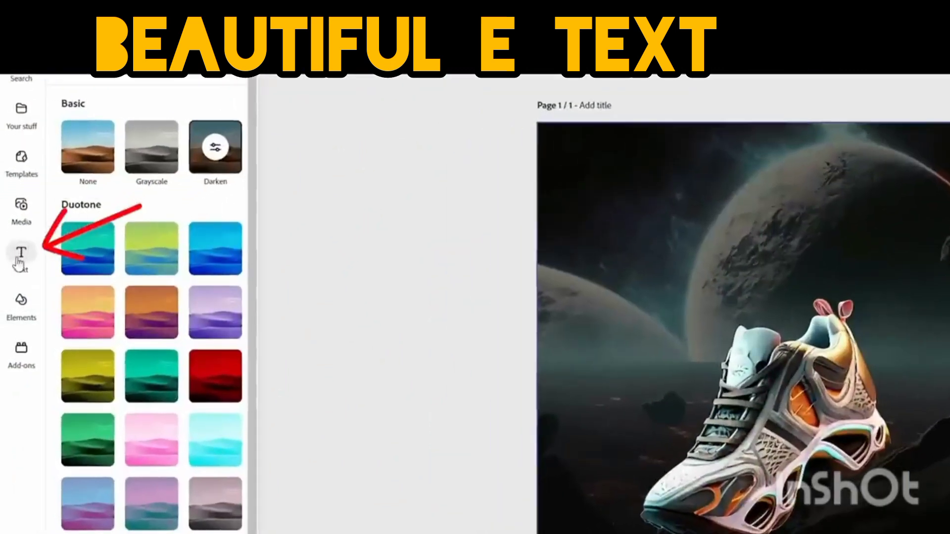
Add the two-line heading "BUY LEFT GET RIGHT" and place it above the shoe.
click(21, 255)
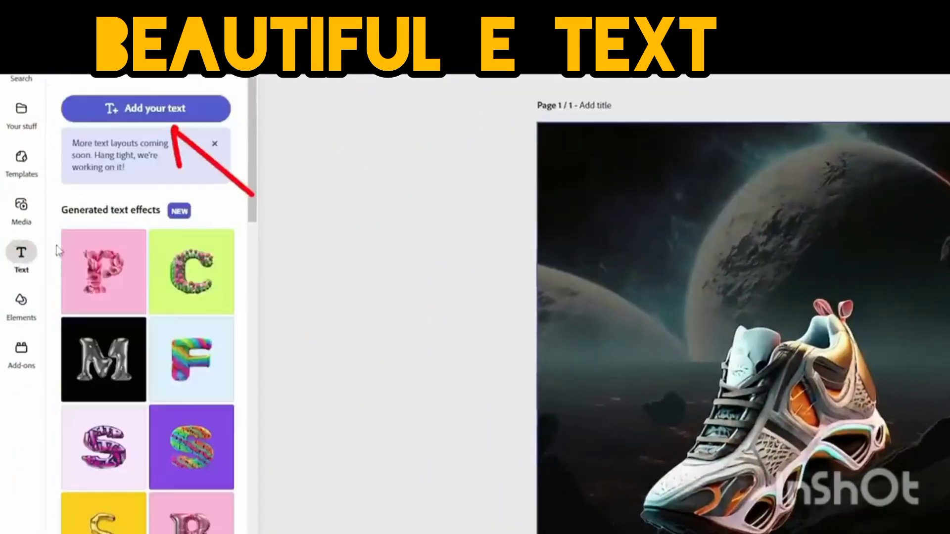
click(140, 114)
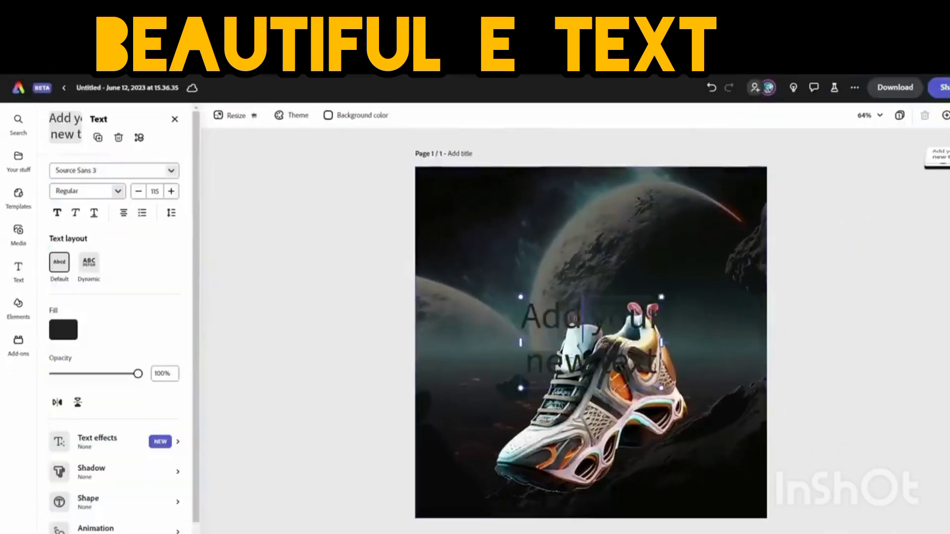
double_click(573, 318)
text(LEFT)
key(Return)
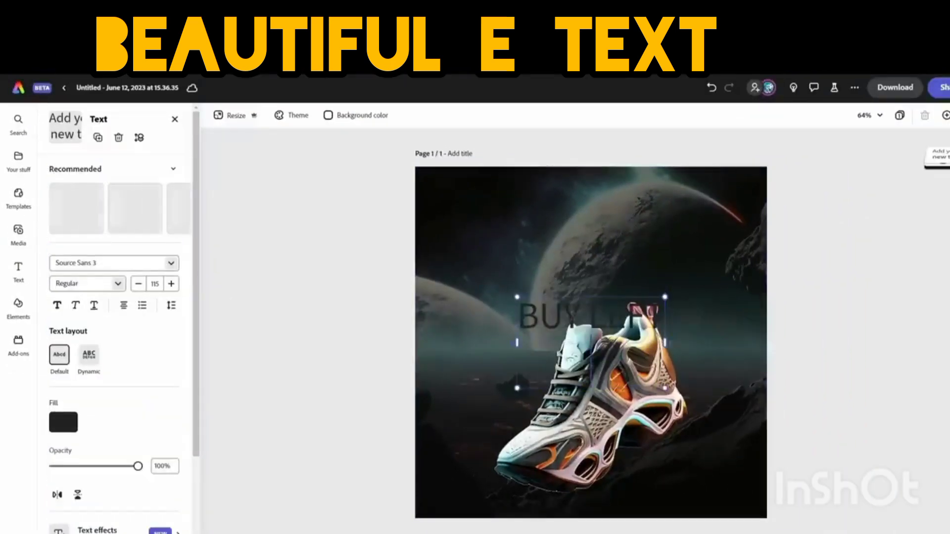
text(GET RIGHT)
drag(591, 343, 592, 249)
Browse all sample text effects for the heading and try the Galaxy effect.
scroll(181, 421, down, 3)
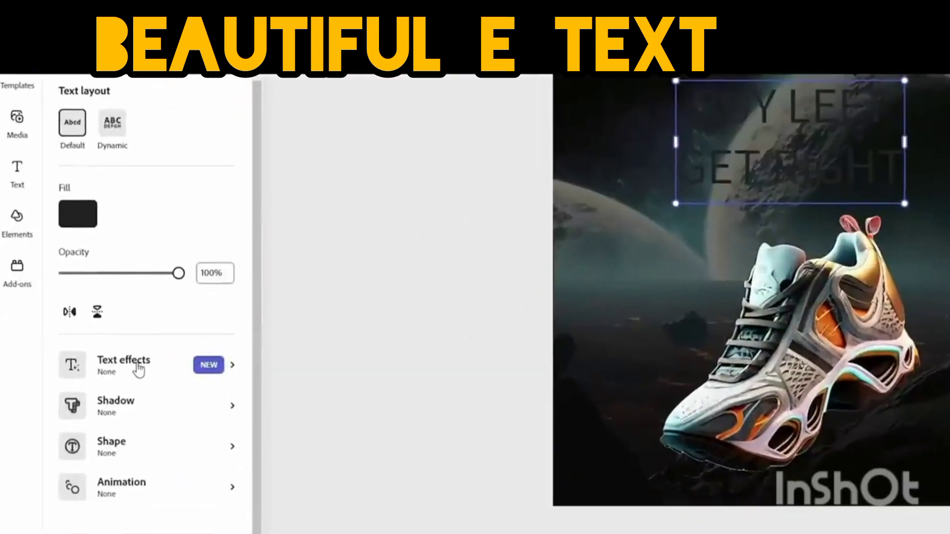
click(139, 368)
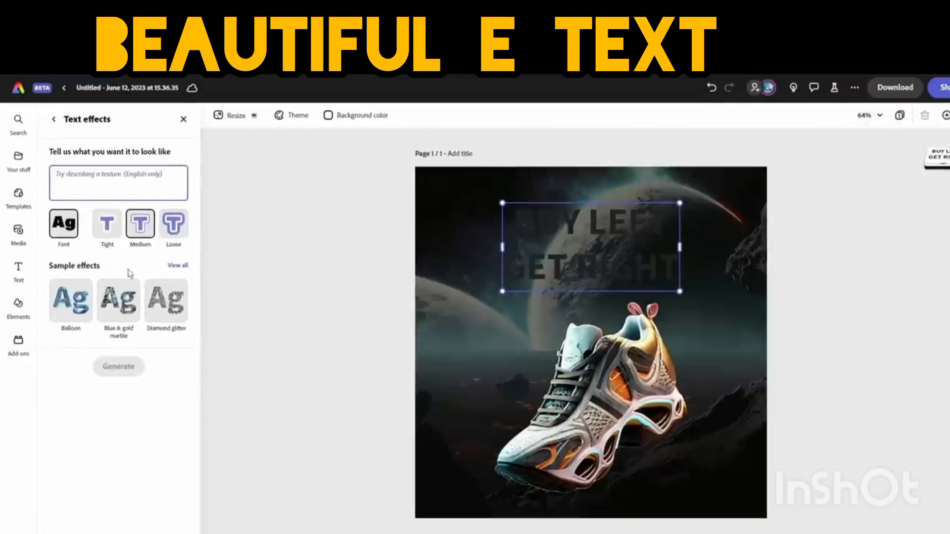
click(178, 266)
scroll(147, 319, down, 5)
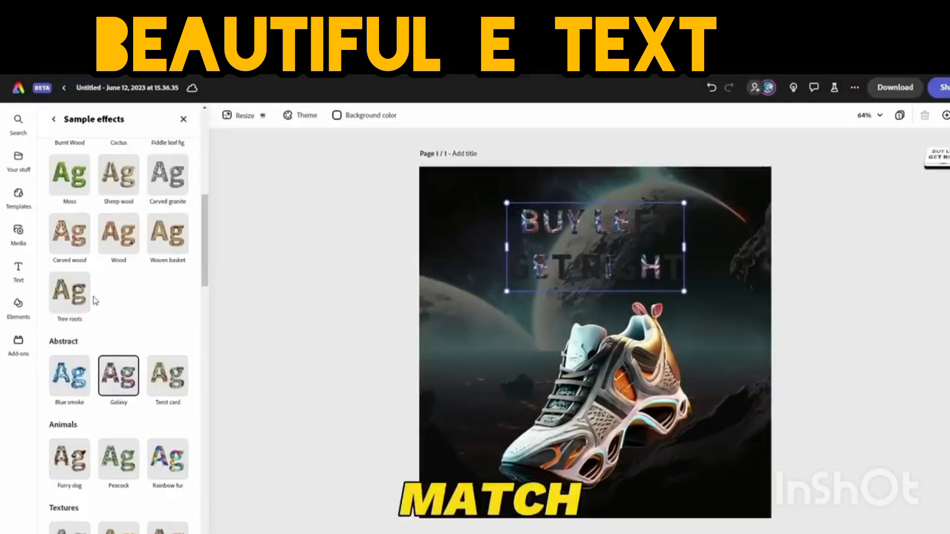
scroll(103, 298, up, 5)
scroll(103, 297, up, 3)
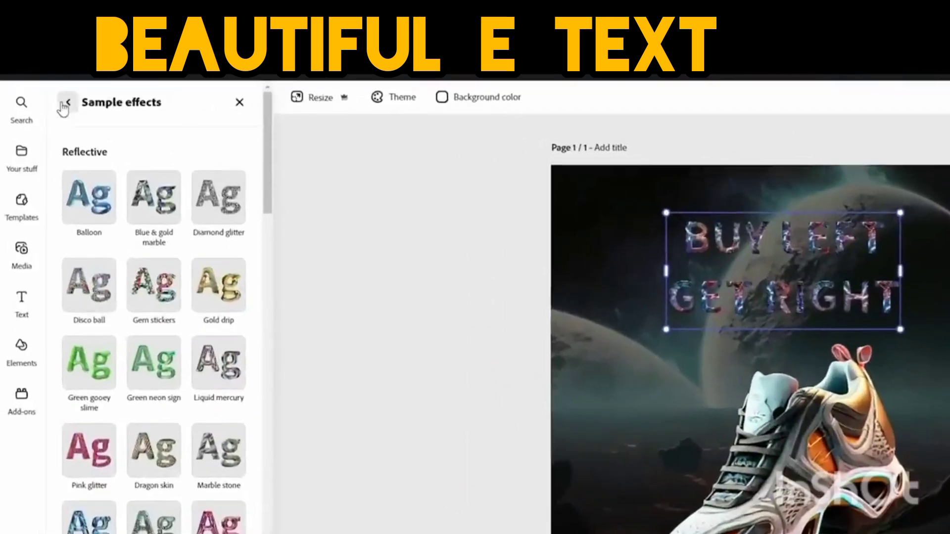
Generate a heading text effect from the prompt "FUTURISTIC", try the second result and load more variations.
click(54, 119)
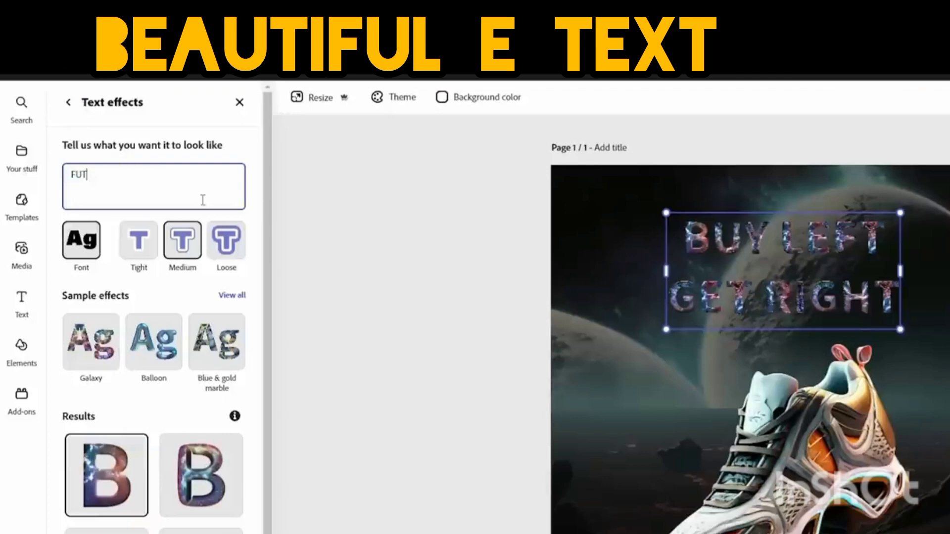
text(C)
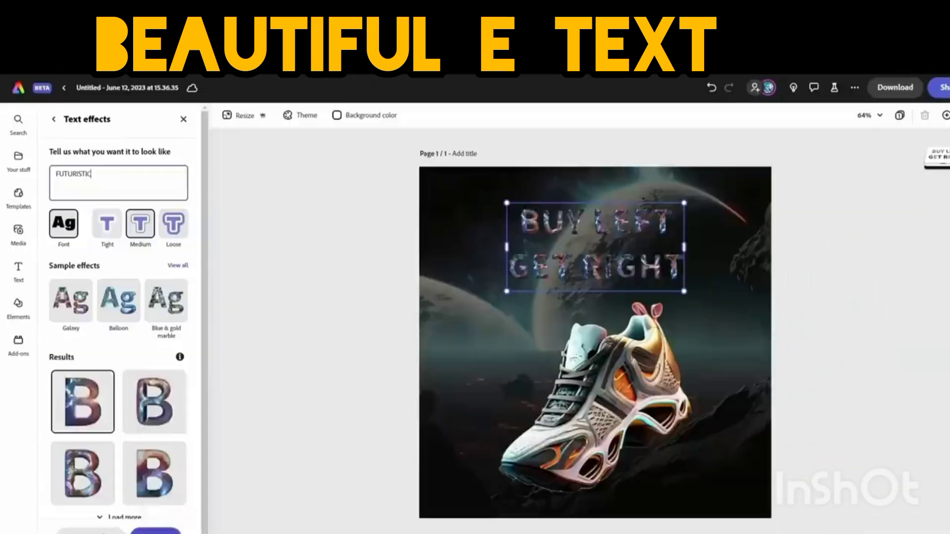
click(119, 531)
scroll(111, 260, down, 1)
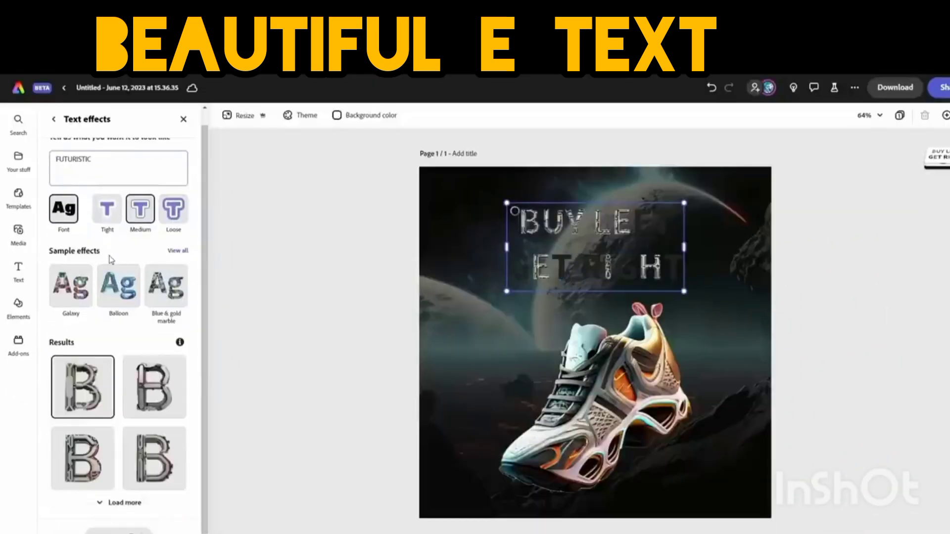
click(155, 459)
click(154, 387)
click(124, 503)
scroll(132, 426, down, 3)
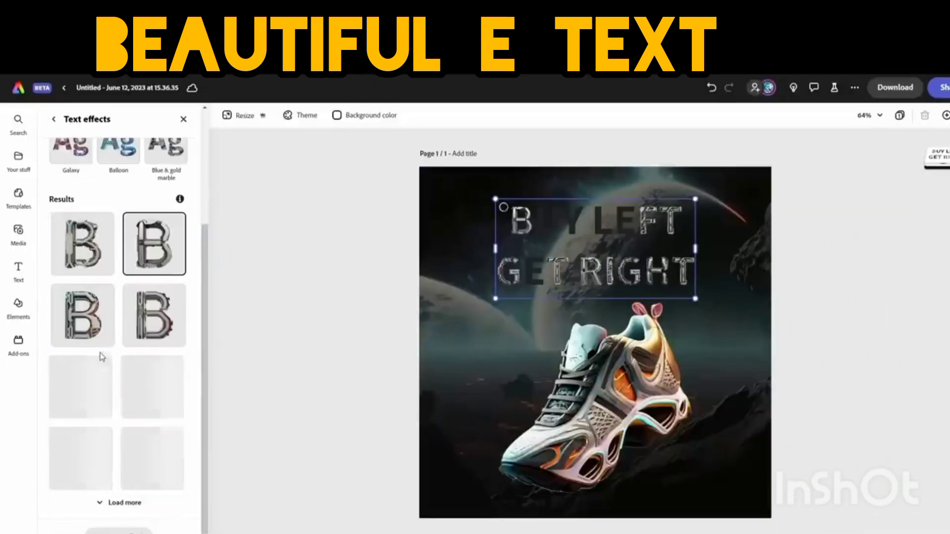
scroll(160, 419, down, 3)
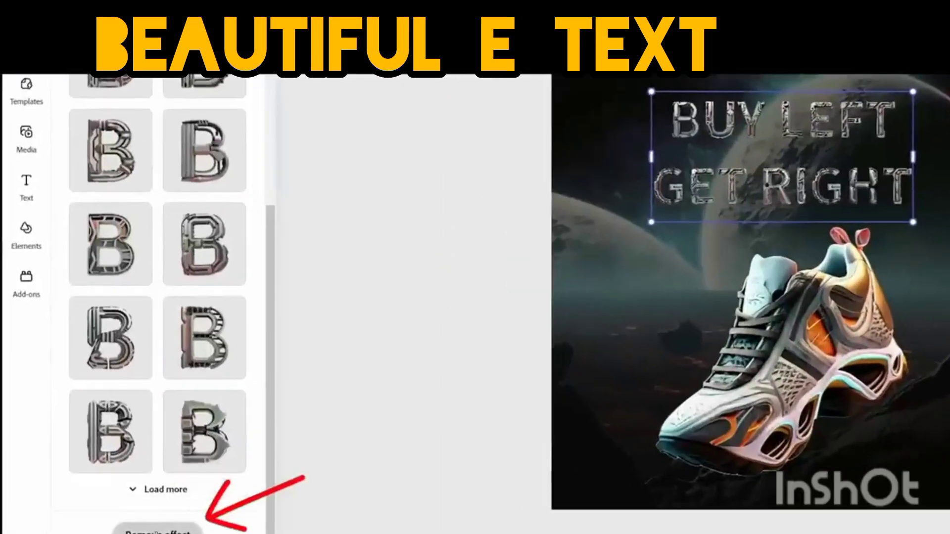
Remove the futuristic effect from the heading and generate a new text effect from the prompt "NEON".
click(153, 528)
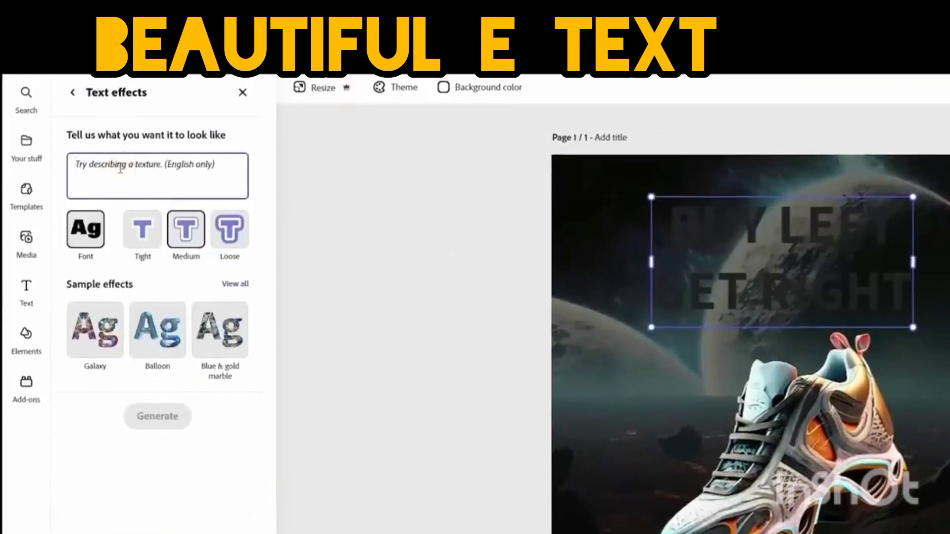
text(NEON)
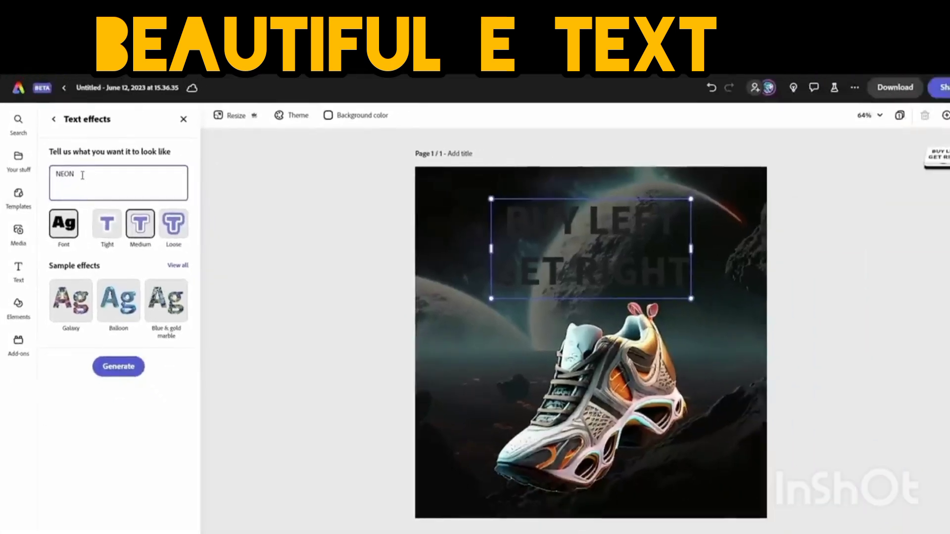
click(158, 416)
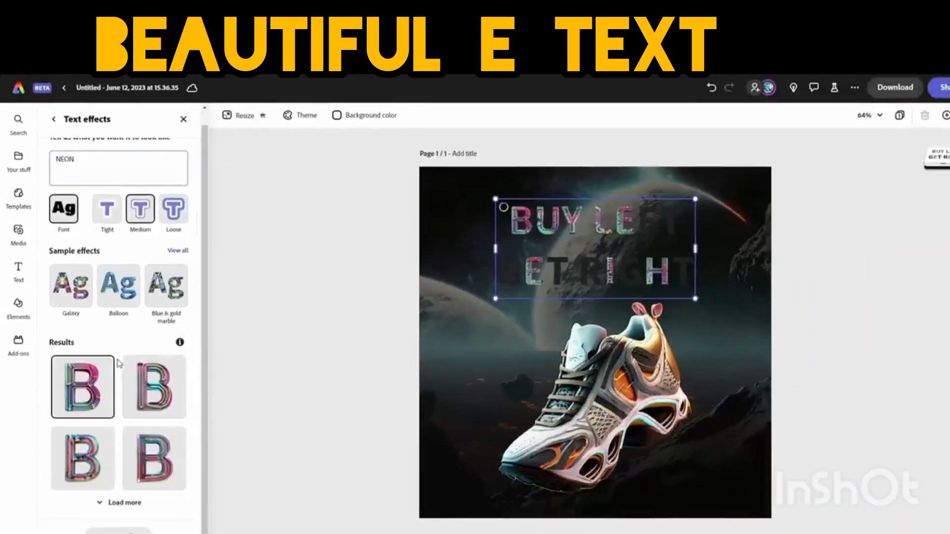
scroll(113, 387, down, 3)
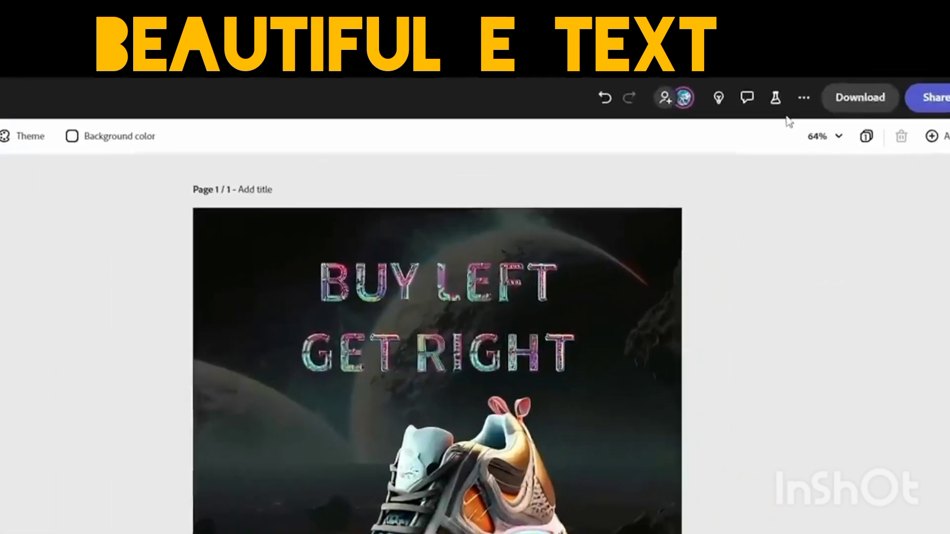
click(889, 90)
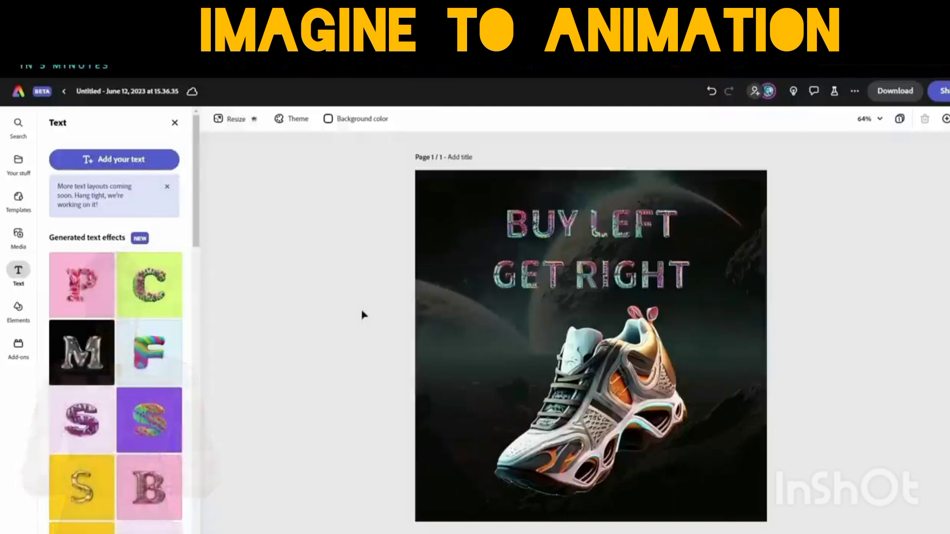
Apply the looping Bob animation to the shoe image.
click(599, 380)
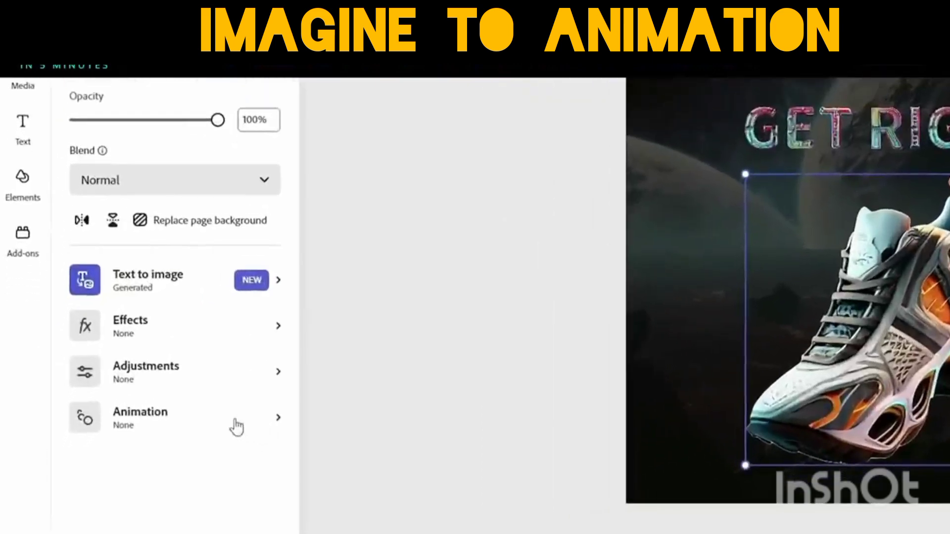
click(237, 424)
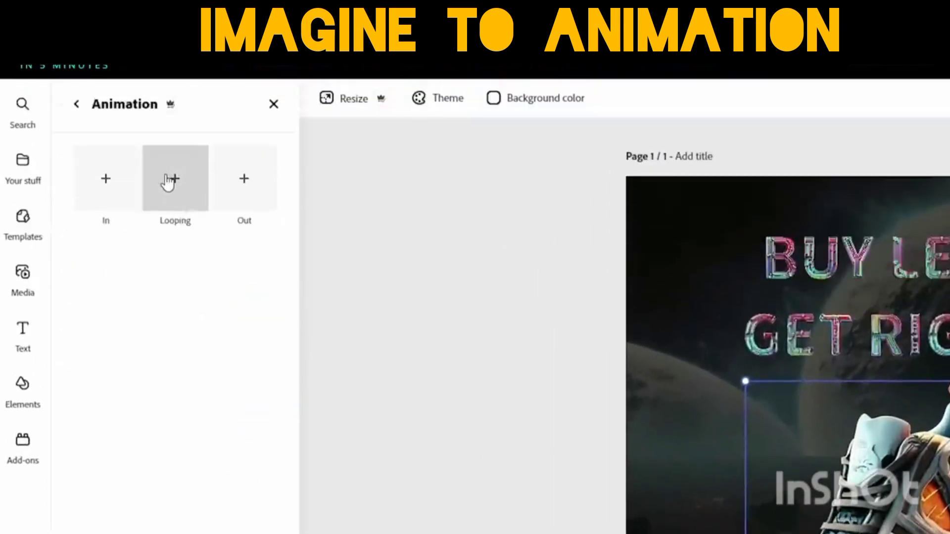
click(169, 182)
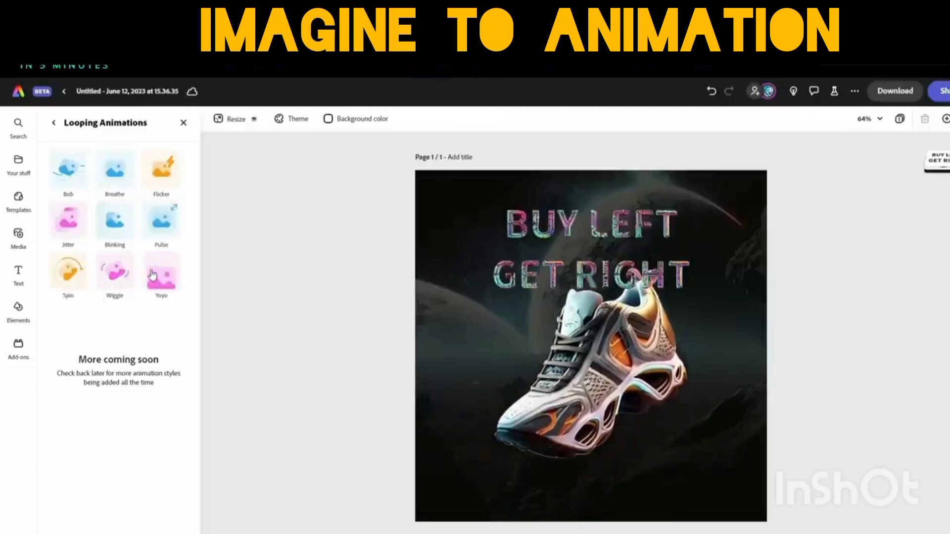
click(68, 173)
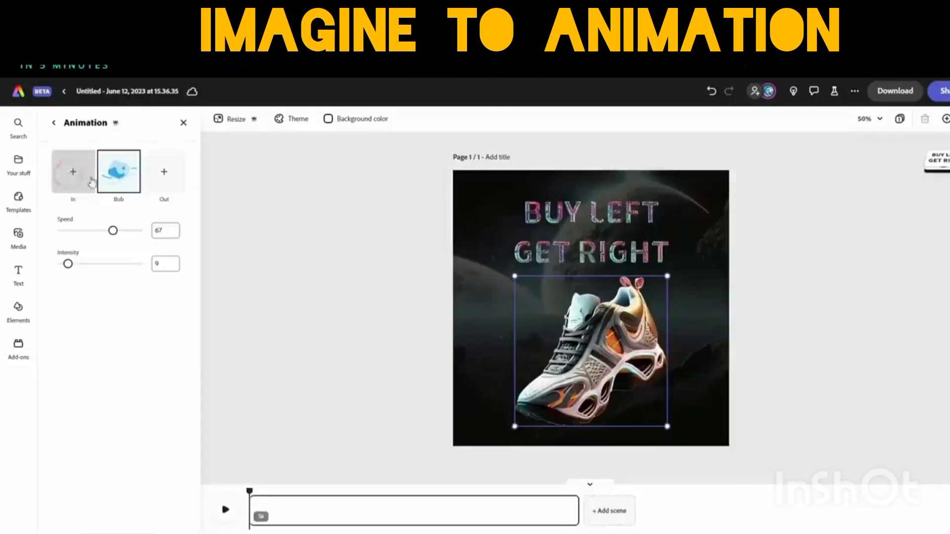
Apply the looping Blinking animation to the "BUY LEFT GET RIGHT" heading.
click(601, 227)
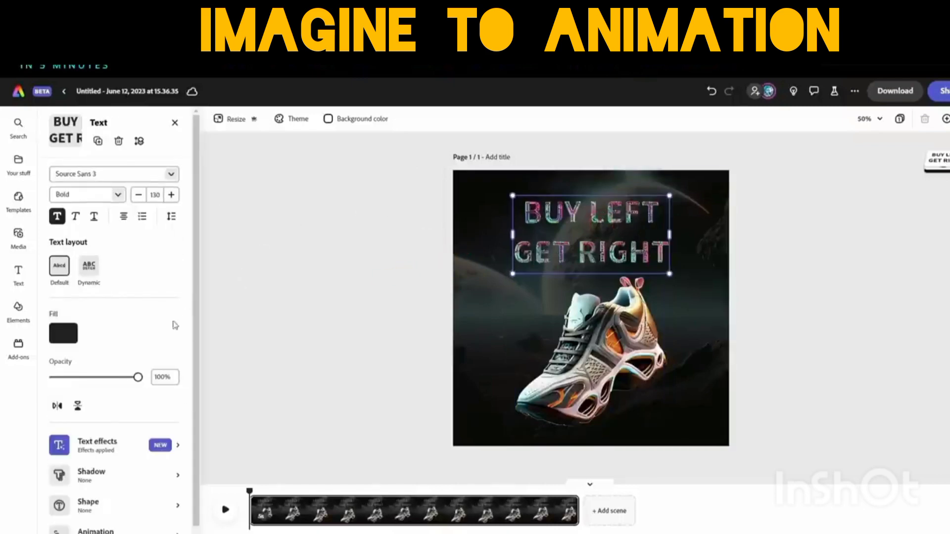
scroll(107, 499, down, 1)
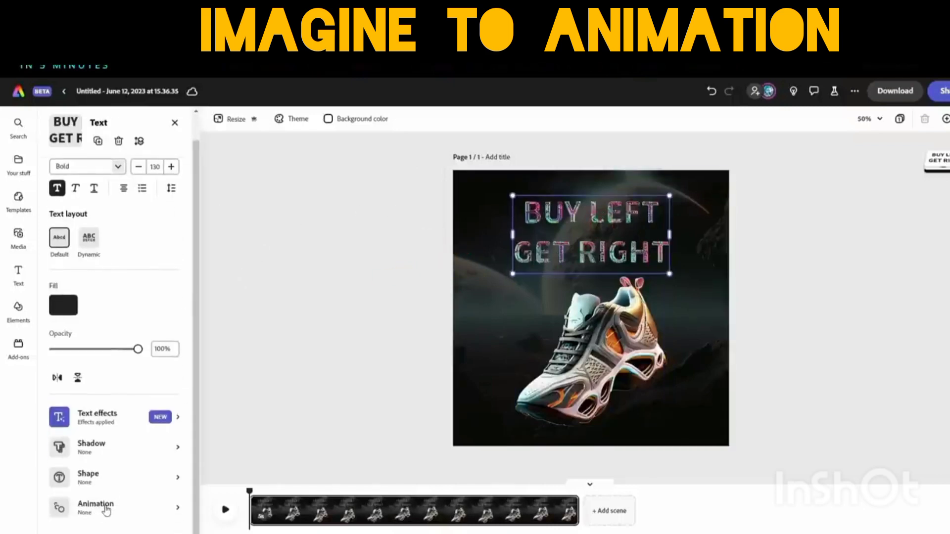
click(105, 508)
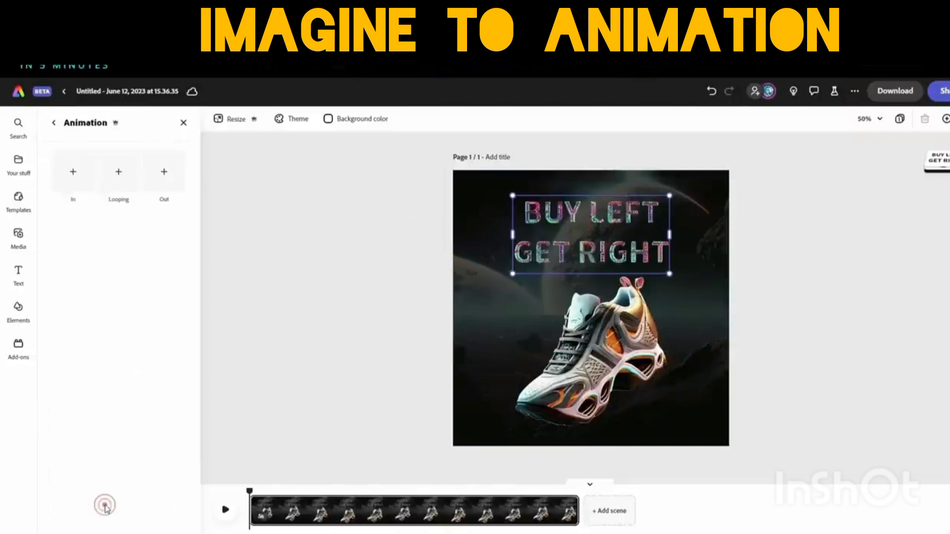
click(120, 172)
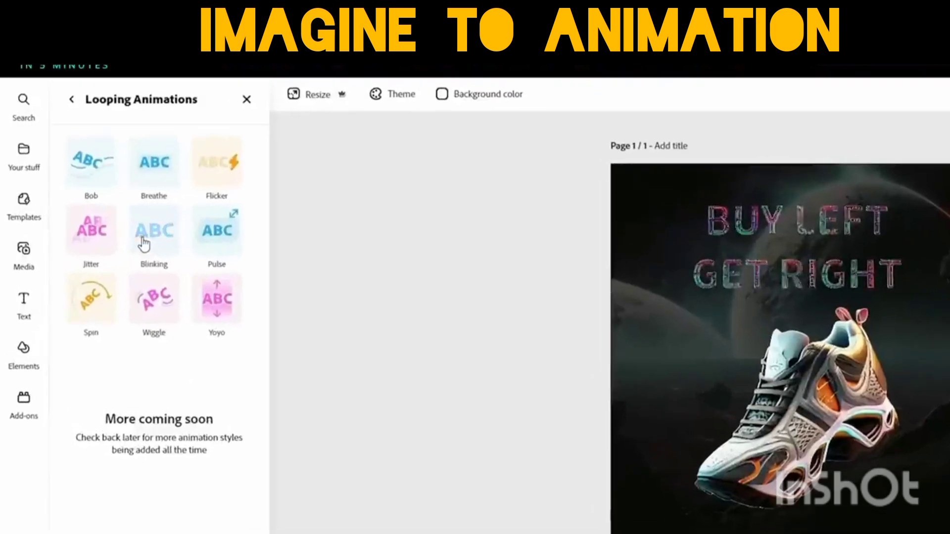
click(143, 242)
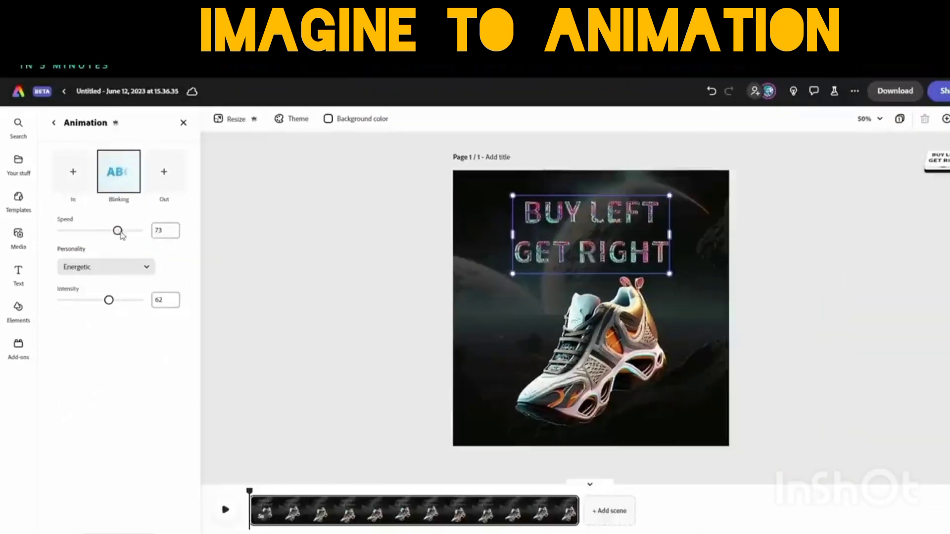
Set the heading's Blinking animation speed to 51 and choose another personality in place of Energetic.
mouse_move(158, 245)
mouse_down()
mouse_move(113, 245)
mouse_move(100, 231)
mouse_up()
click(125, 272)
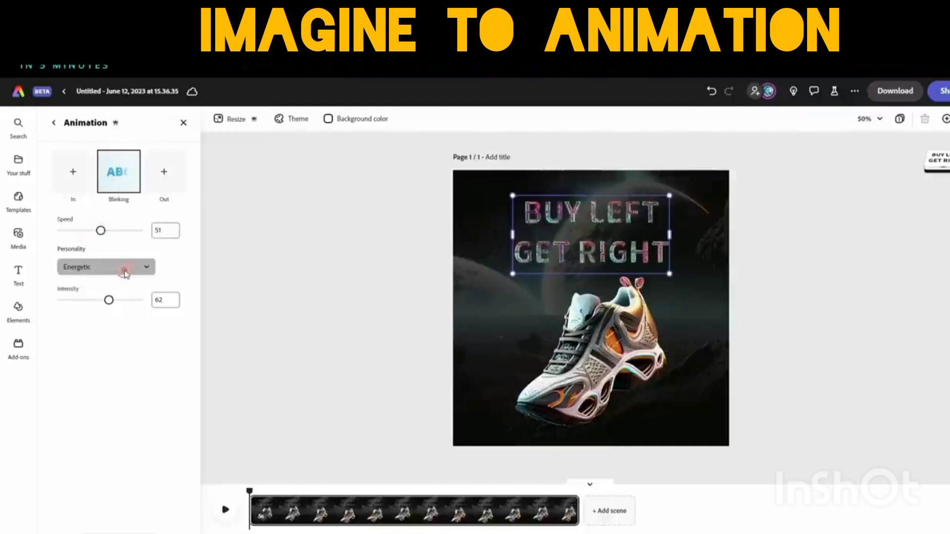
click(103, 324)
Scale the shoe image down slightly from its lower-left corner and play the page animation.
click(589, 351)
drag(513, 429, 519, 423)
click(488, 426)
click(226, 510)
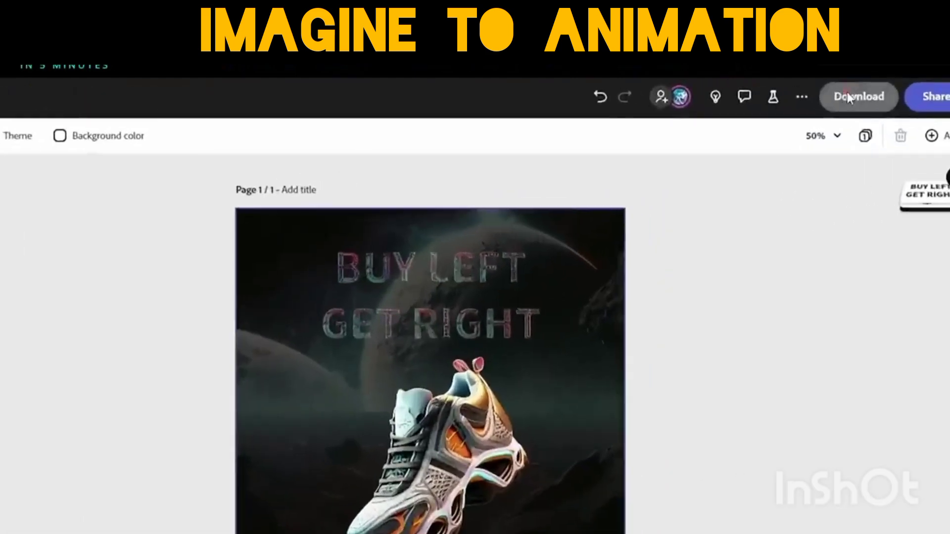
Download the animated post as an MP4 video at 1080 resolution.
click(890, 92)
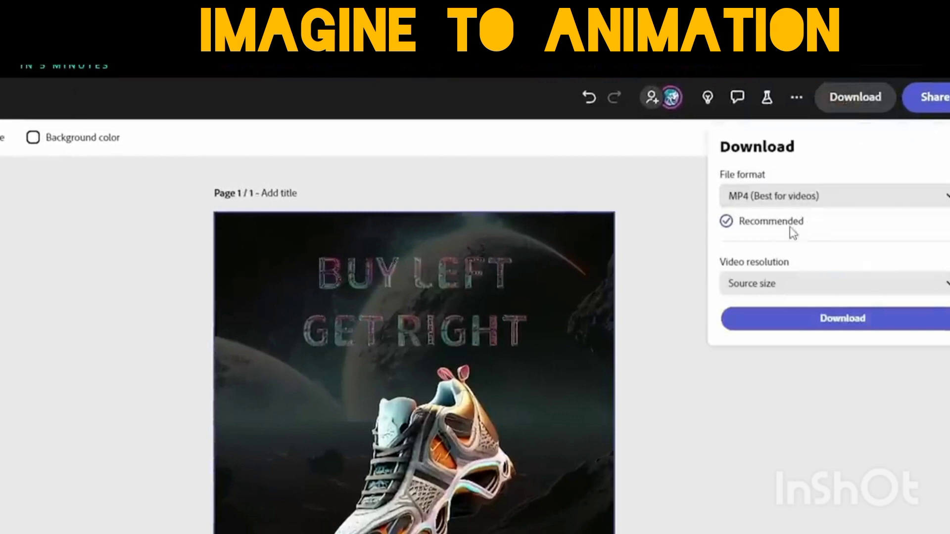
click(775, 285)
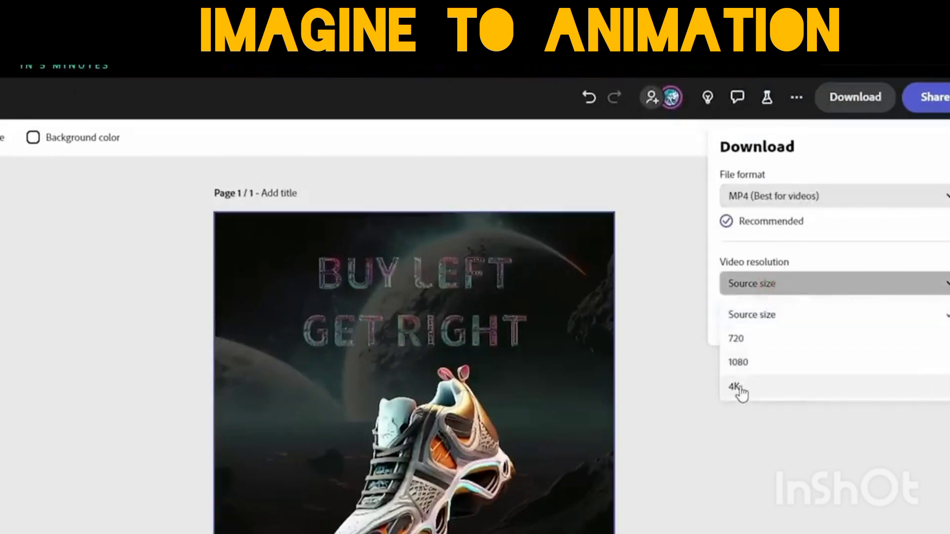
click(739, 363)
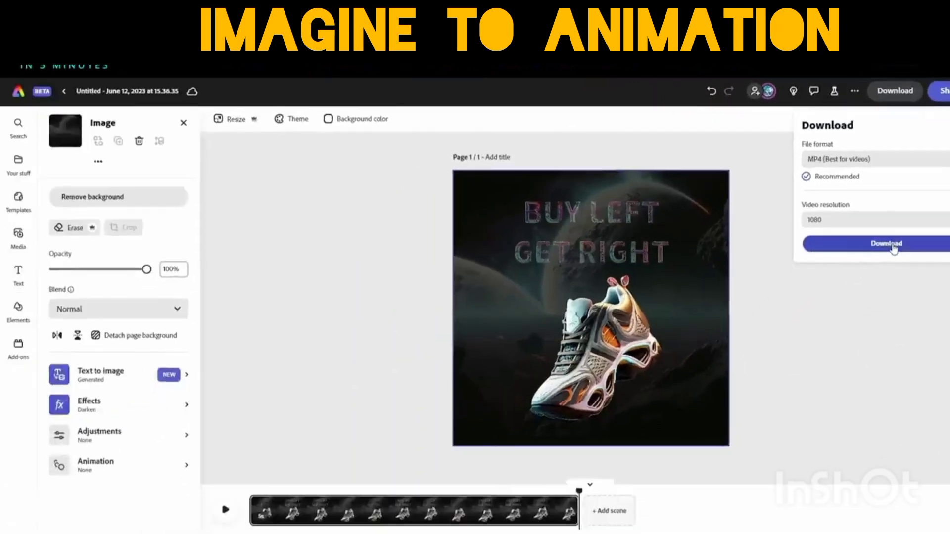
click(849, 321)
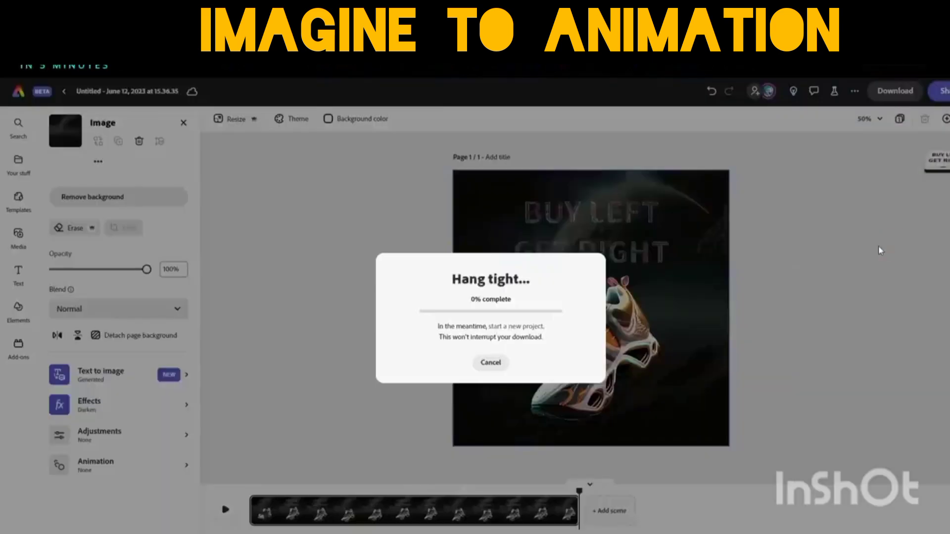